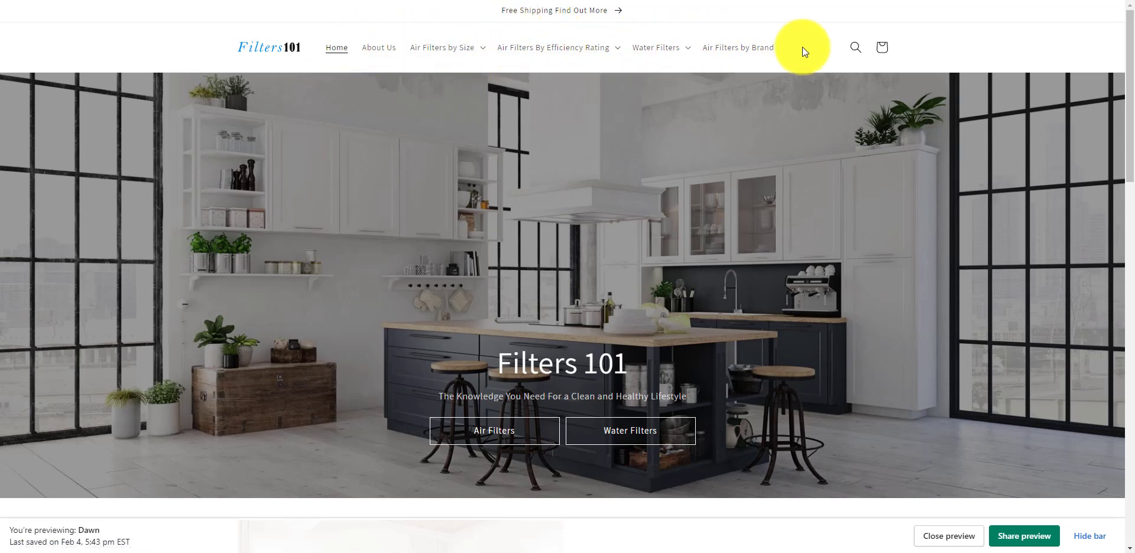
# Scroll the Dawn home page preview to the New Arrivals section and highlight its heading.
pyautogui.scroll(-4, 520, 69)
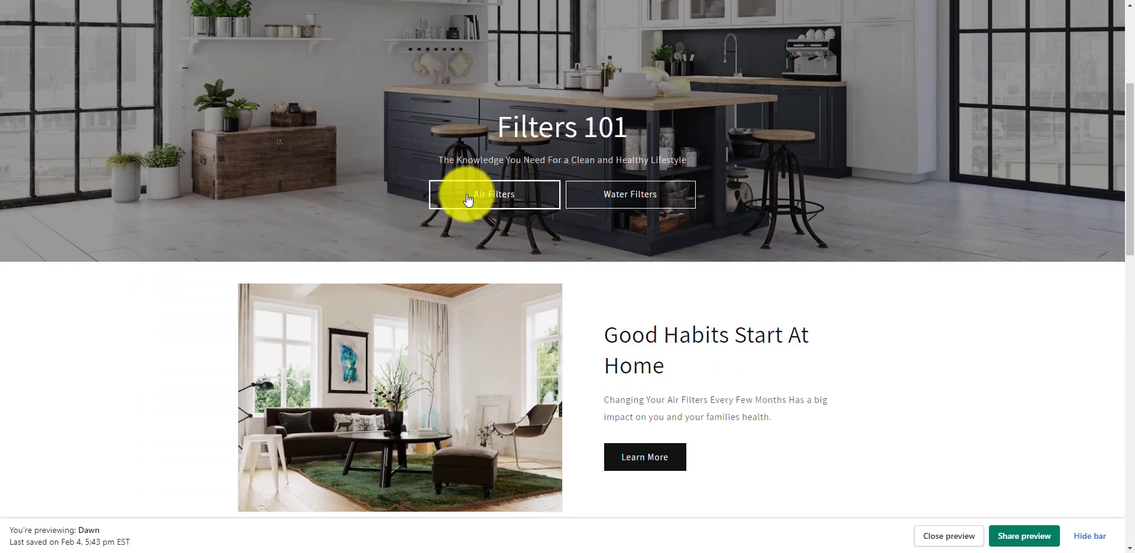
pyautogui.scroll(-7, 466, 197)
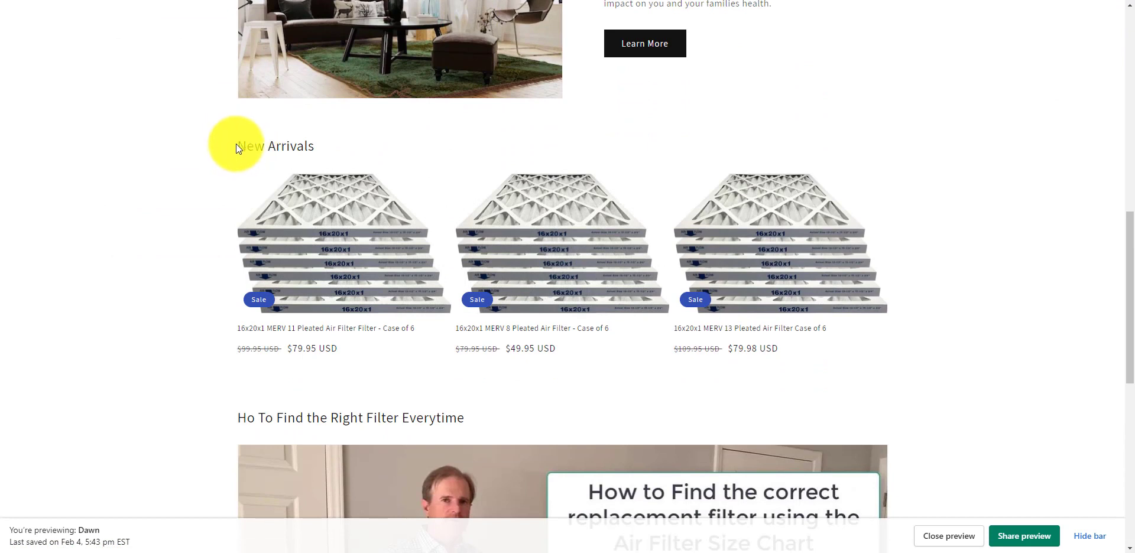
pyautogui.moveTo(241, 148); pyautogui.dragTo(316, 146)
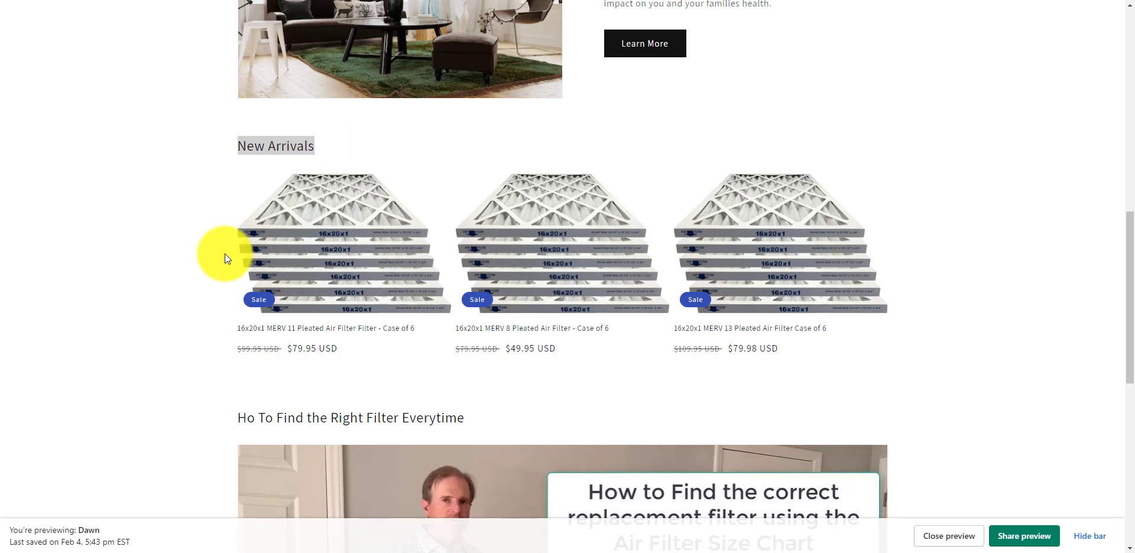
pyautogui.scroll(10, 225, 254)
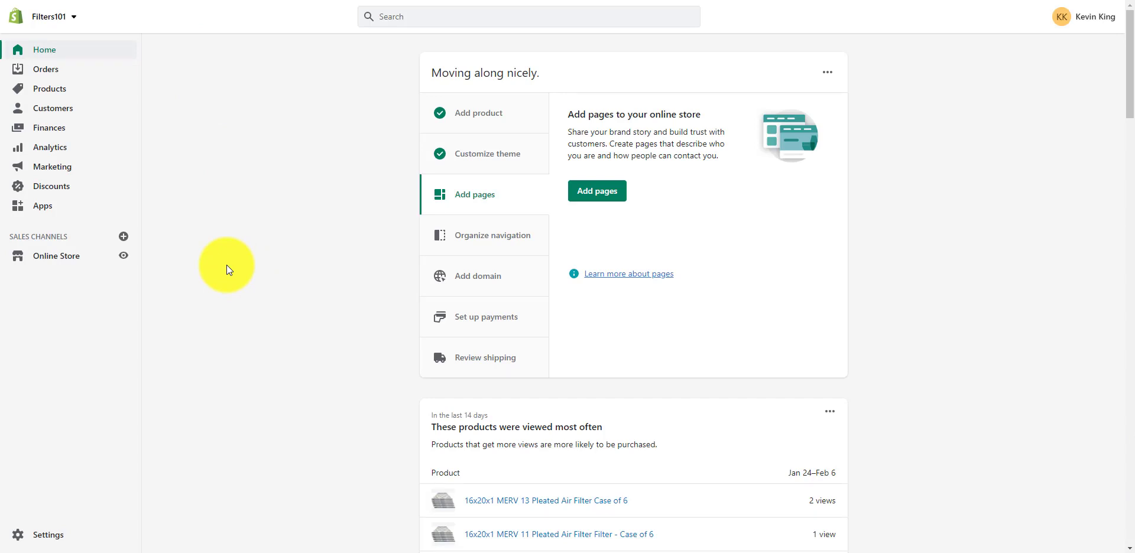
# Open the 16x20x1 MERV 11 Pleated Air Filter product from the products list.
pyautogui.click(55, 93)
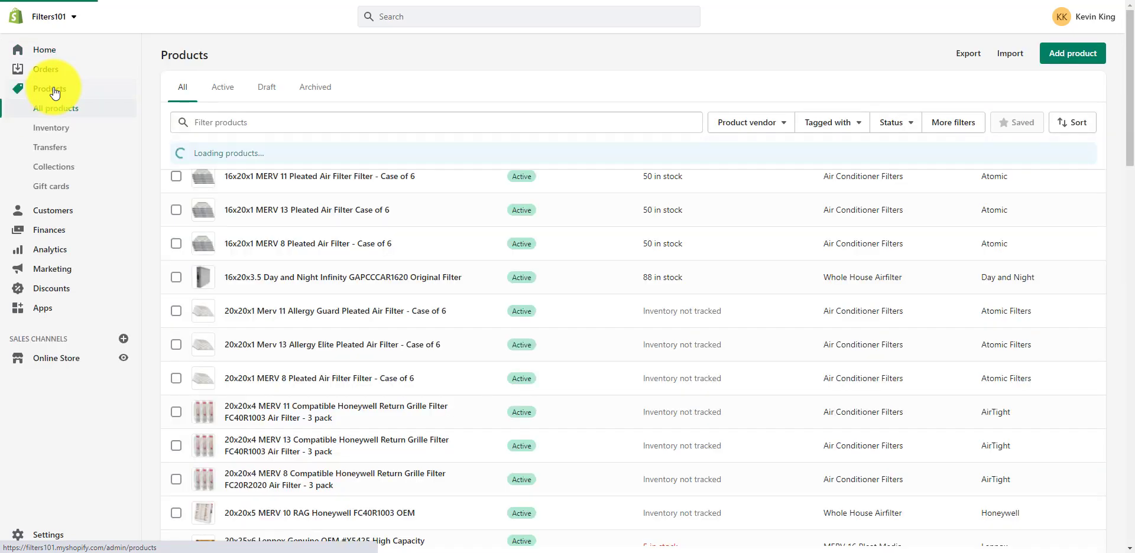
pyautogui.click(273, 176)
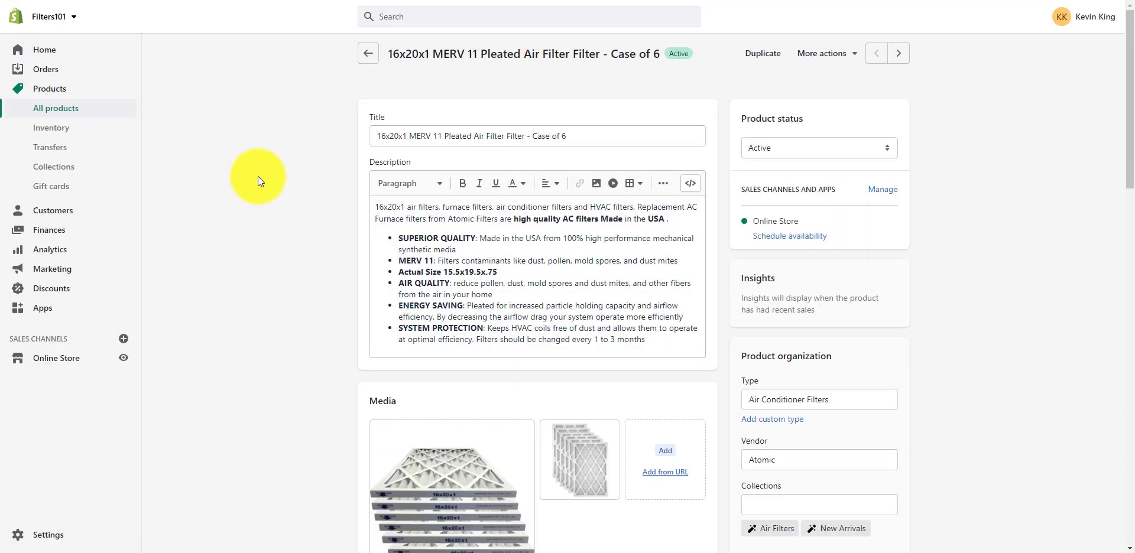
pyautogui.scroll(-4, 290, 180)
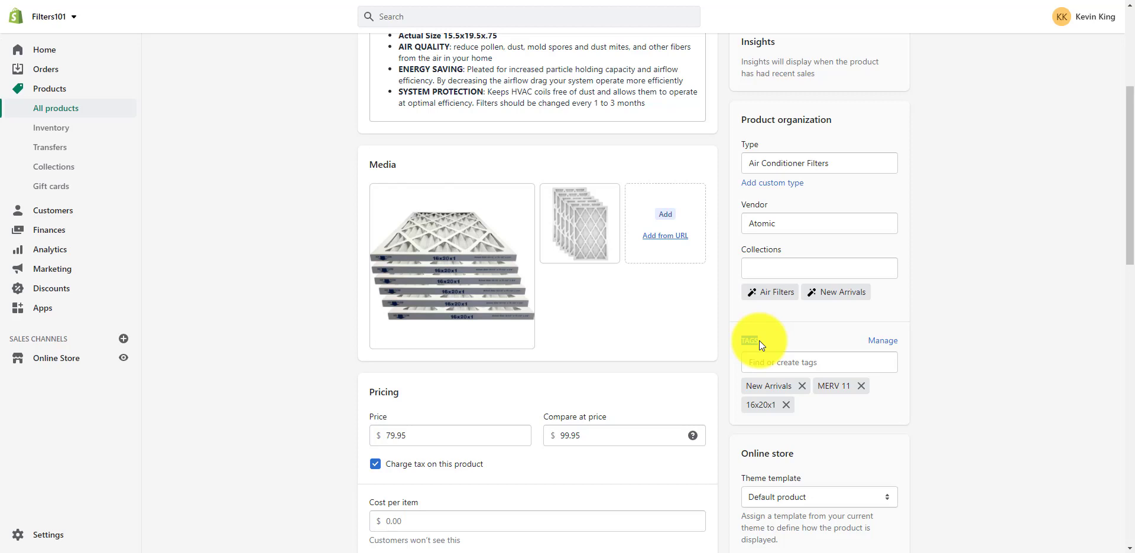
# Add an 'Air Filter' tag, then remove it, leaving New Arrivals, MERV 11 and 16x20x1.
pyautogui.click(790, 364)
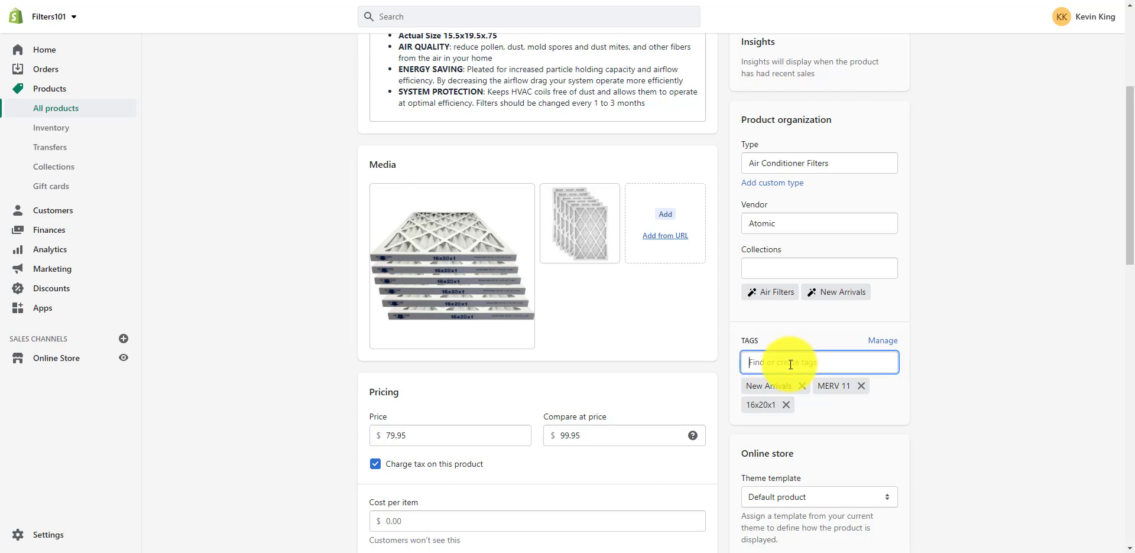
pyautogui.write('Air Filter')
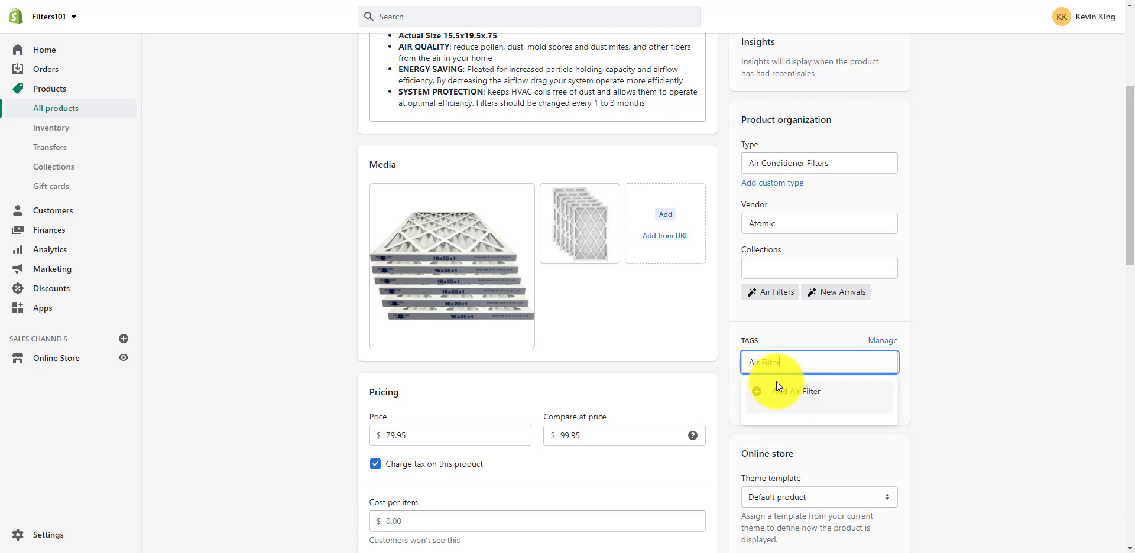
pyautogui.click(758, 393)
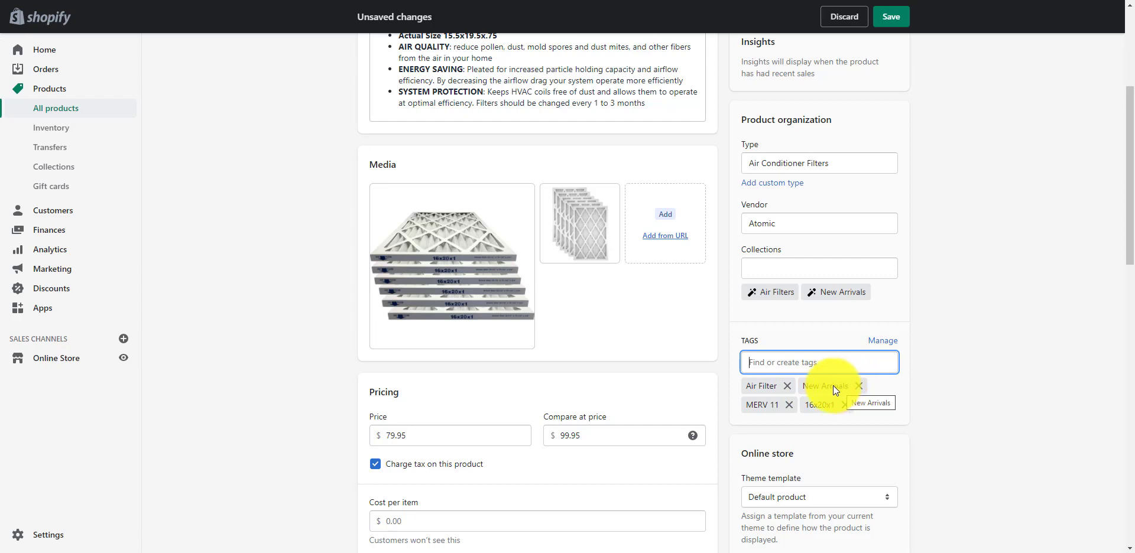
pyautogui.press('BackSpace')
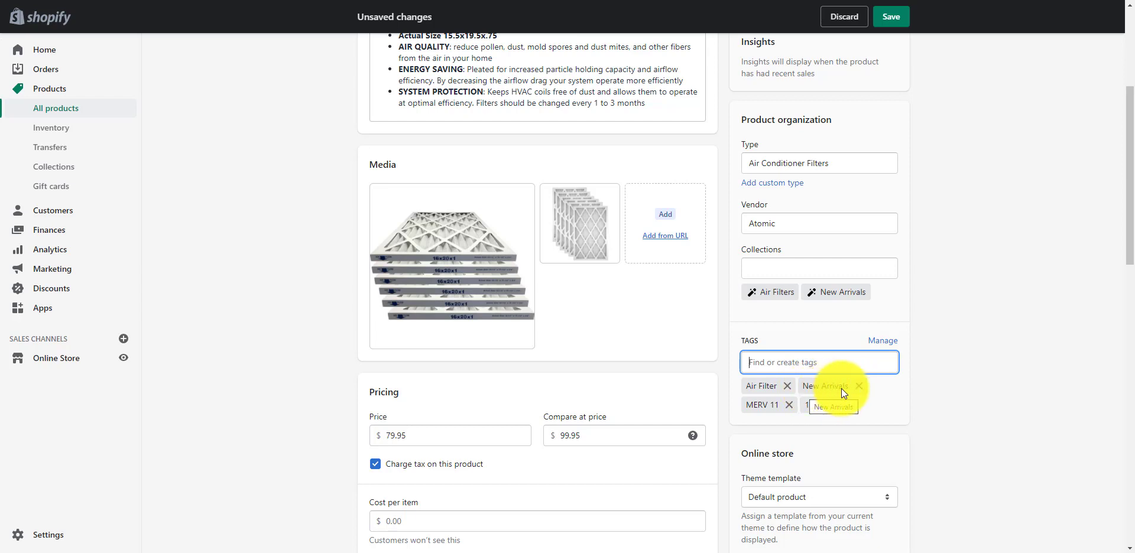
pyautogui.click(787, 387)
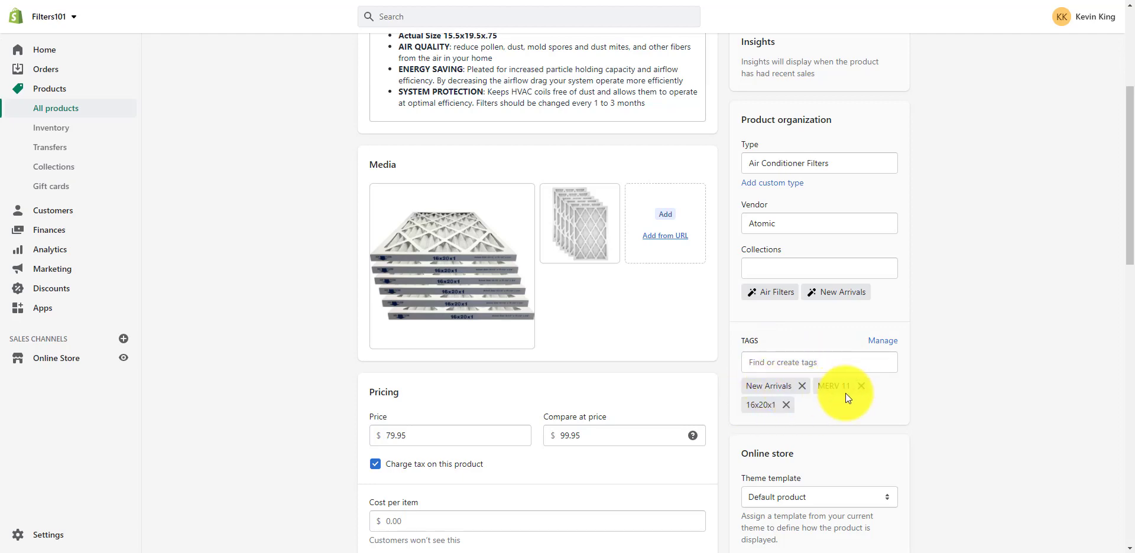
pyautogui.scroll(4, 845, 392)
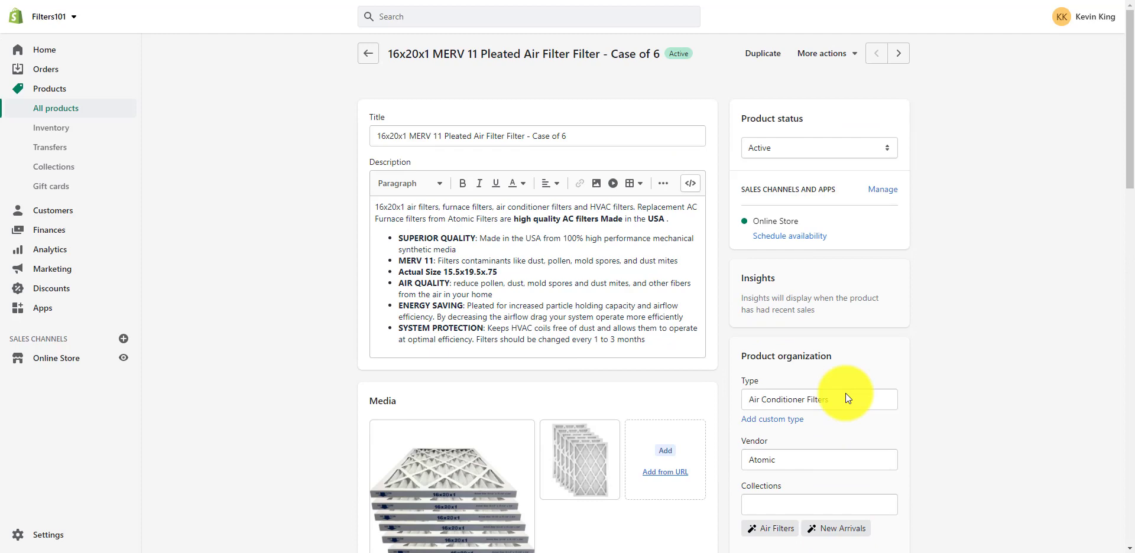
pyautogui.scroll(-4, 845, 392)
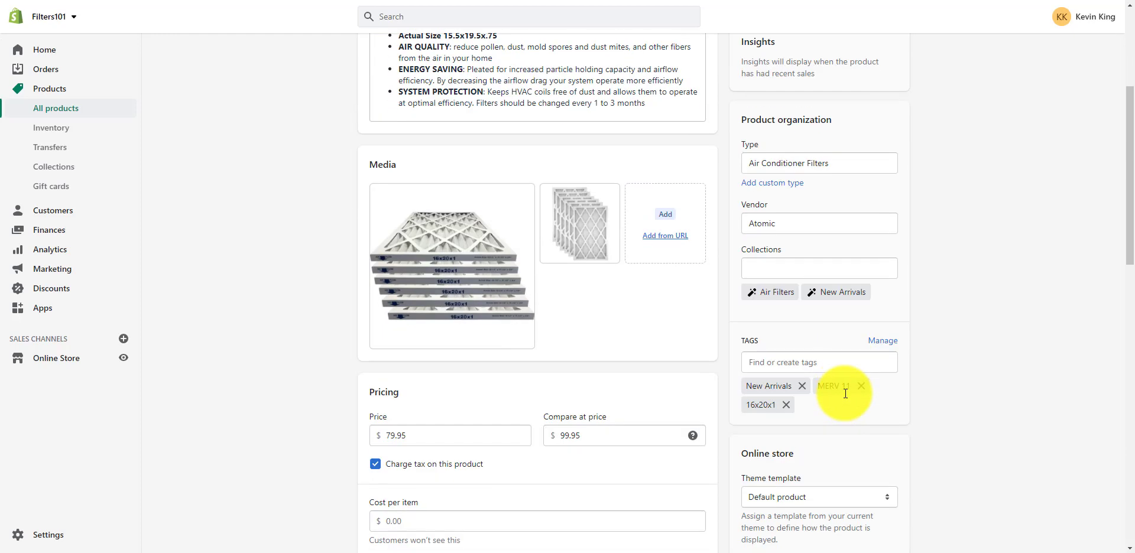
pyautogui.scroll(1, 845, 393)
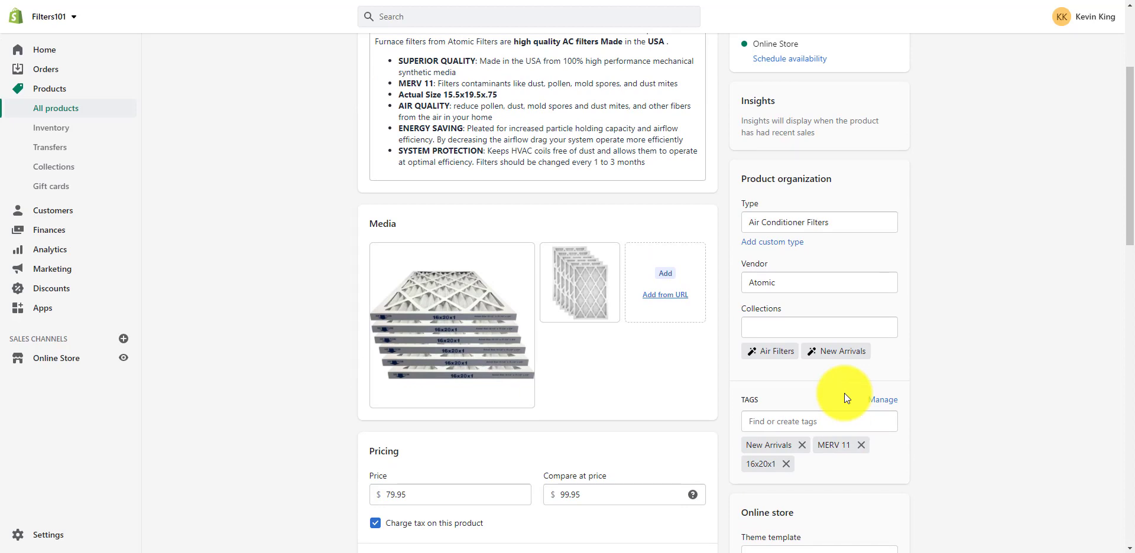
pyautogui.scroll(3, 843, 393)
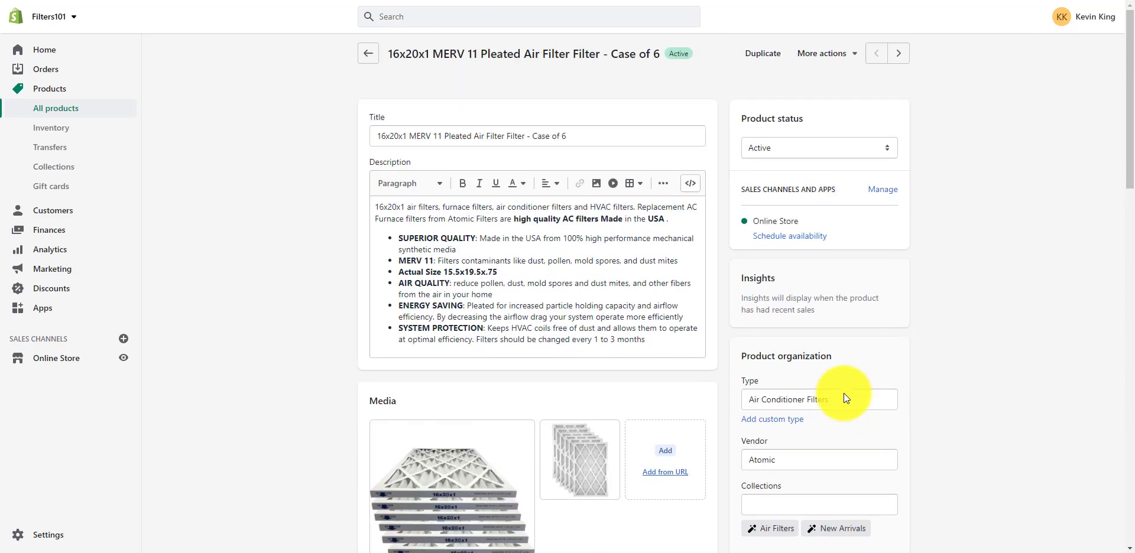
# Open the New Arrivals collection and copy its description text.
pyautogui.click(59, 166)
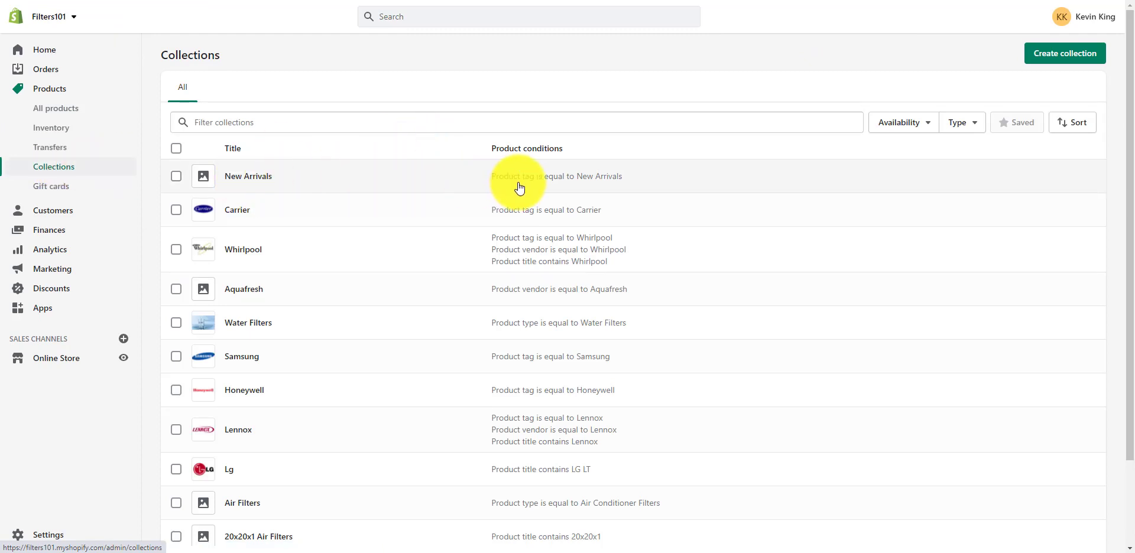
pyautogui.click(245, 176)
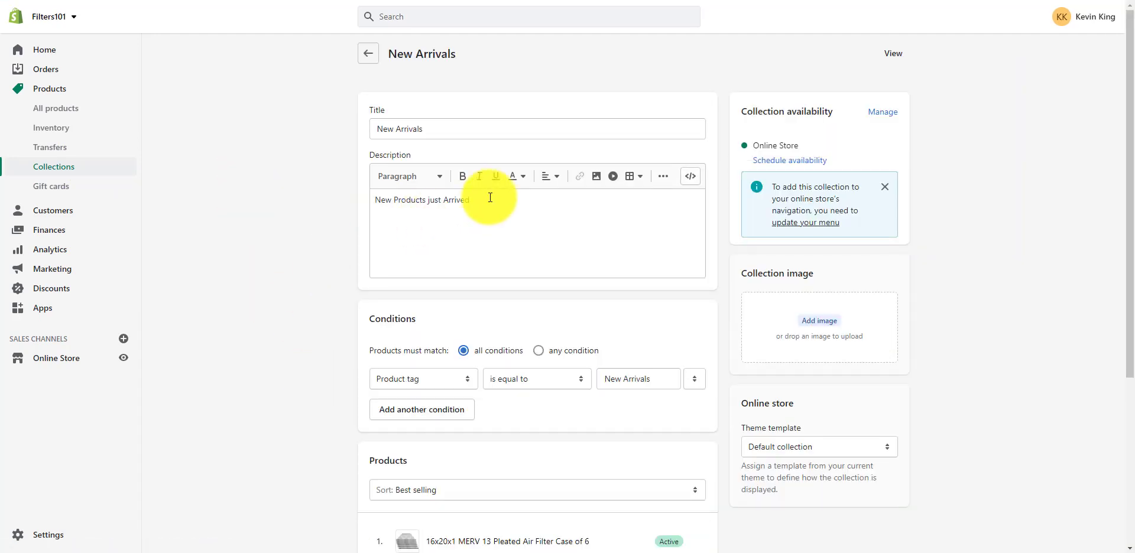
pyautogui.scroll(-3, 380, 187)
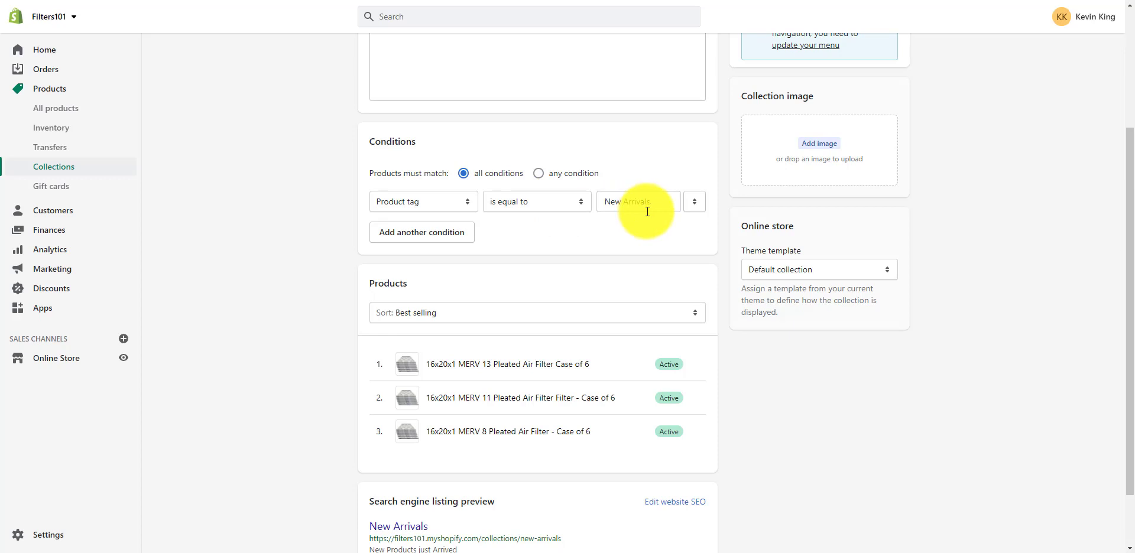
pyautogui.scroll(1, 647, 212)
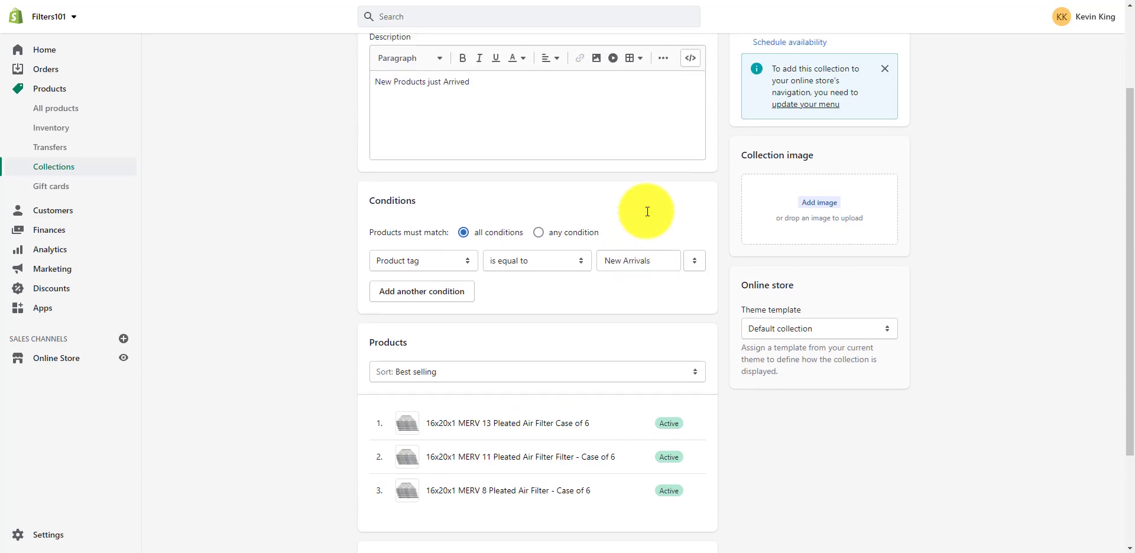
pyautogui.scroll(3, 646, 210)
pyautogui.scroll(-5, 278, 268)
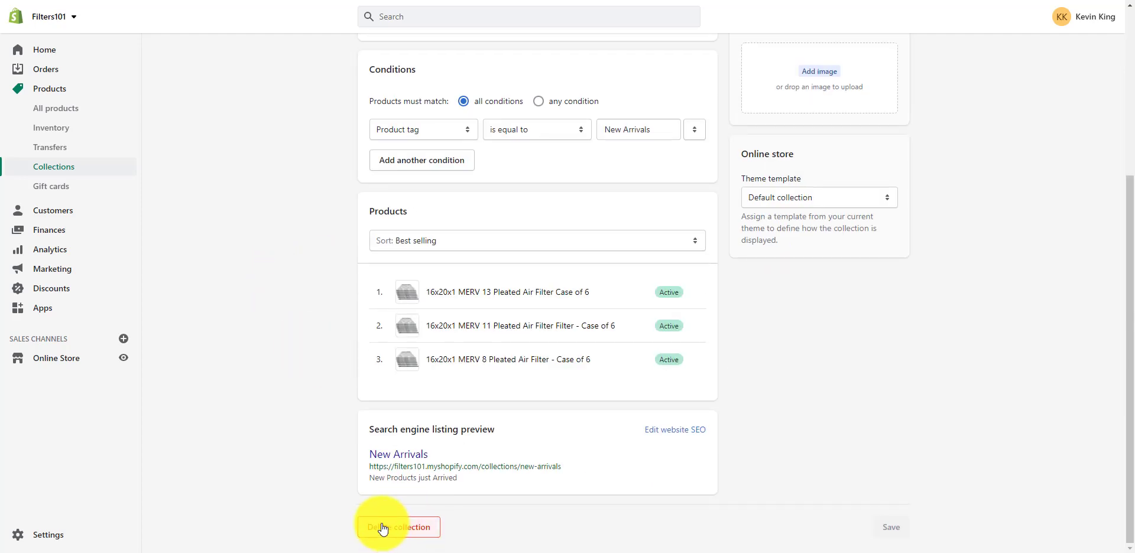
pyautogui.scroll(5, 577, 190)
pyautogui.moveTo(516, 213); pyautogui.dragTo(361, 197)
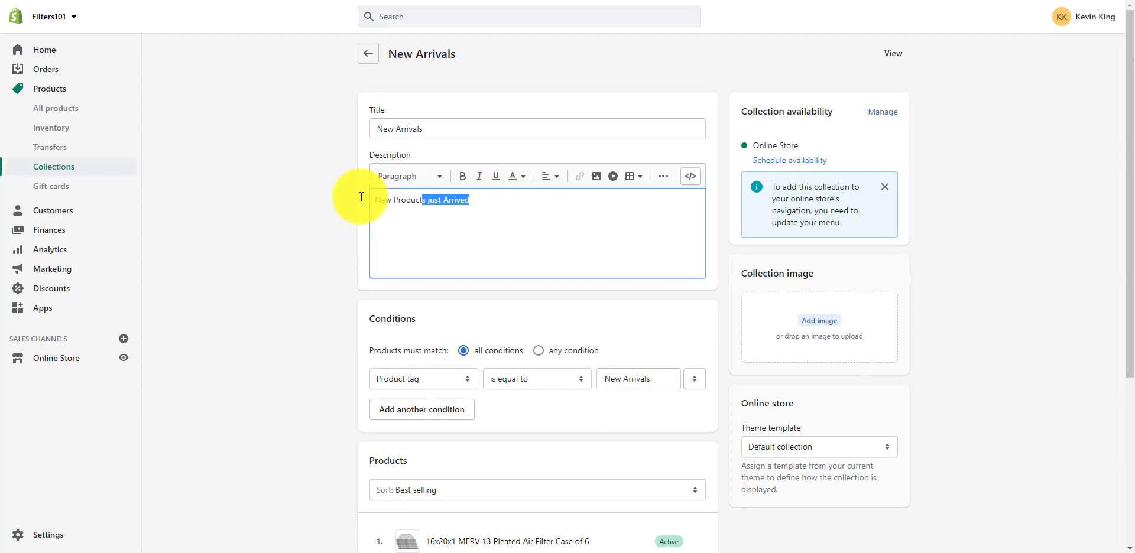
pyautogui.rightClick(407, 200)
pyautogui.click(439, 246)
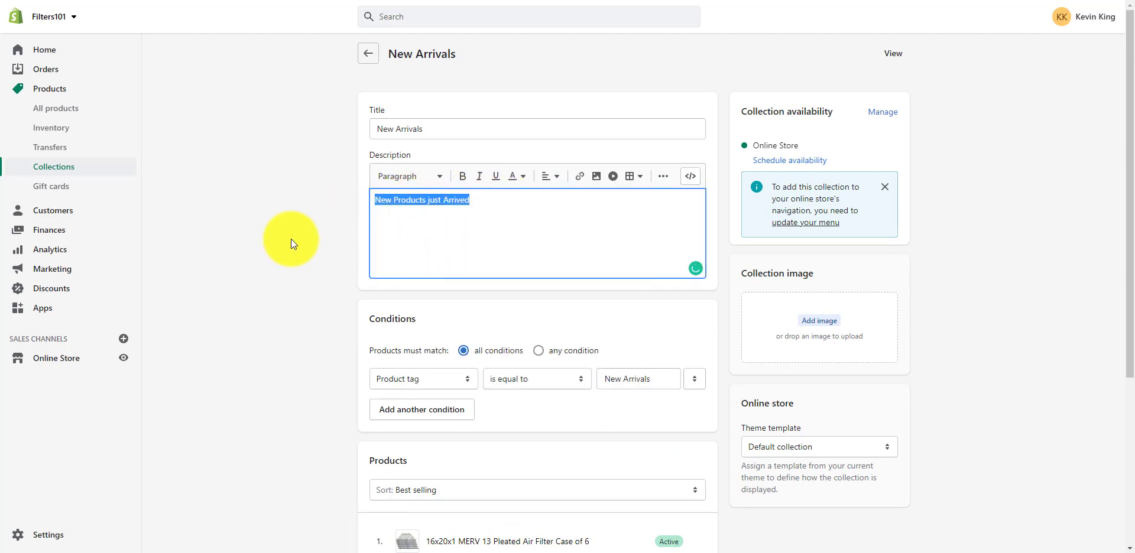
# Delete the New Arrivals collection and confirm the deletion.
pyautogui.scroll(-5, 289, 260)
pyautogui.click(398, 530)
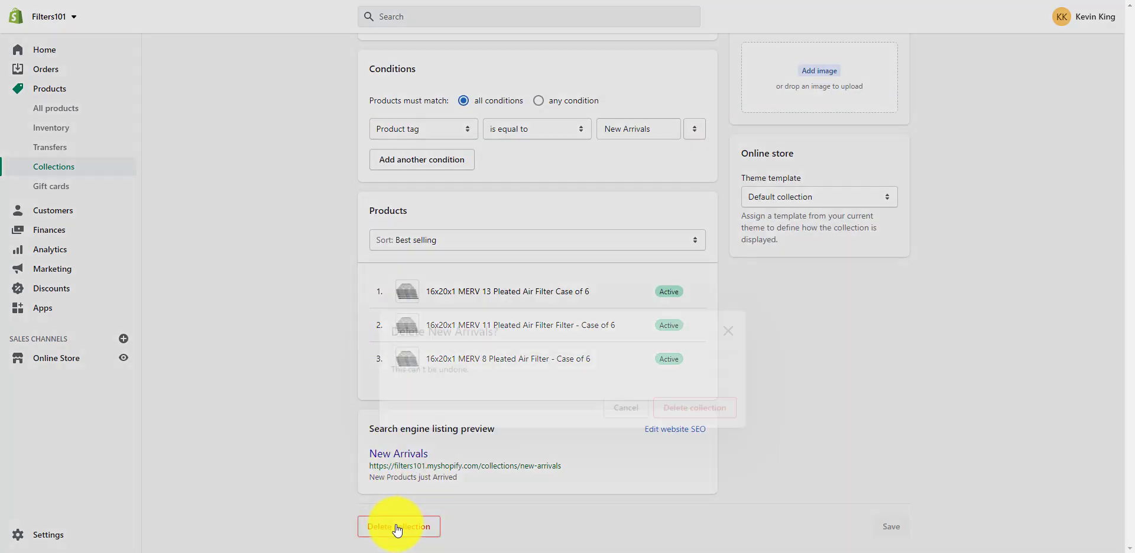
pyautogui.click(672, 315)
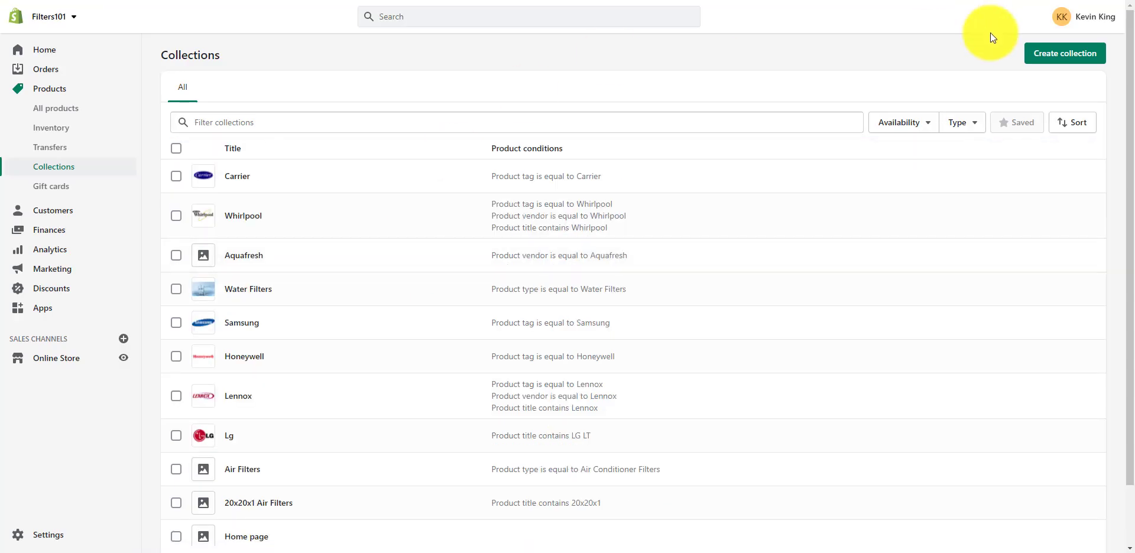
# Start a new collection titled 'New Arrivals' with description 'New Products that just Arrived'.
pyautogui.click(1047, 54)
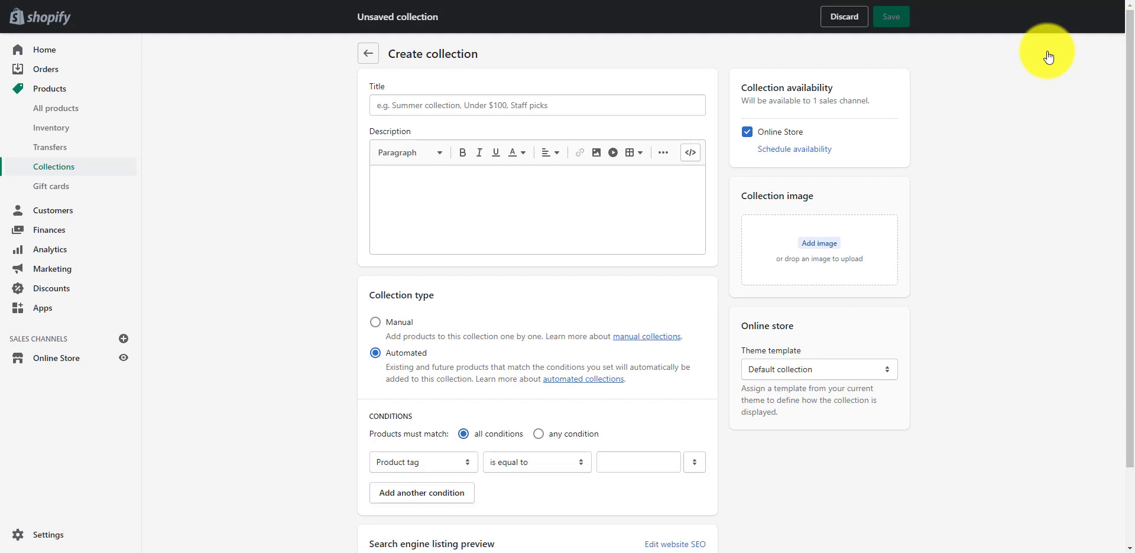
pyautogui.click(462, 104)
pyautogui.write('New ')
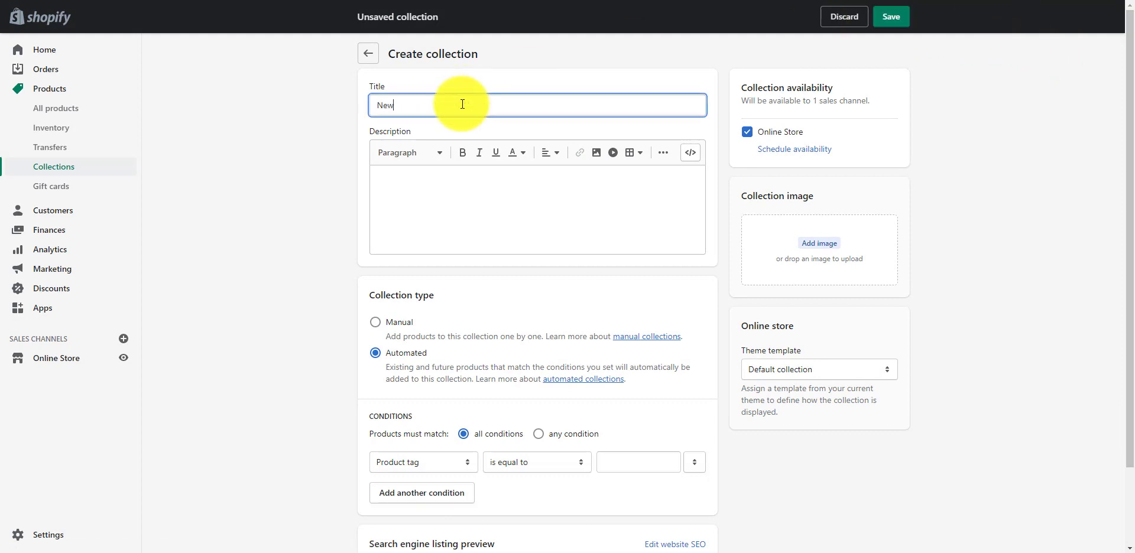
pyautogui.write('Arrivals')
pyautogui.click(438, 179)
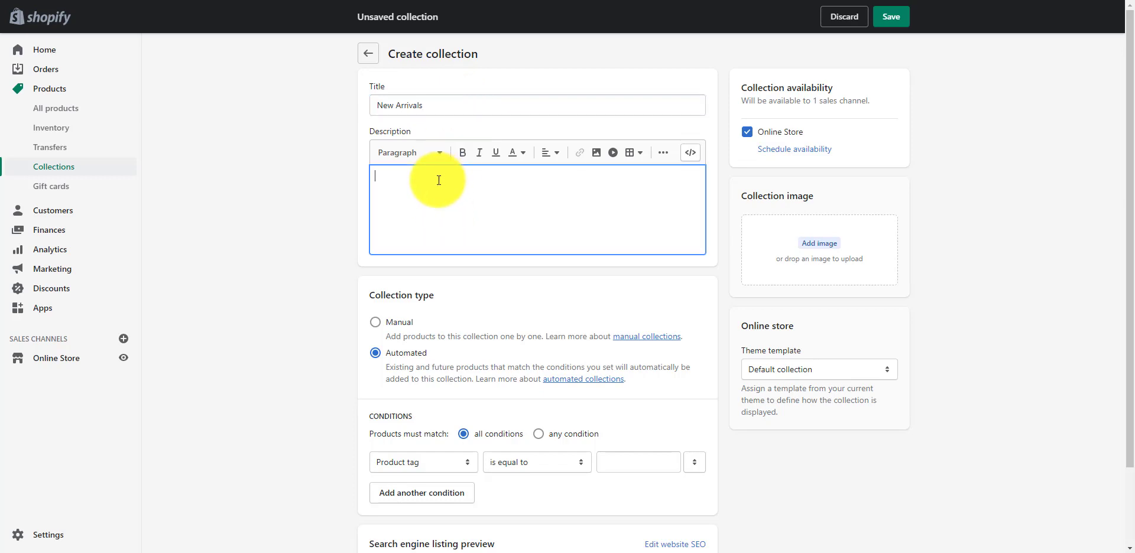
pyautogui.write('New Products just Arrived')
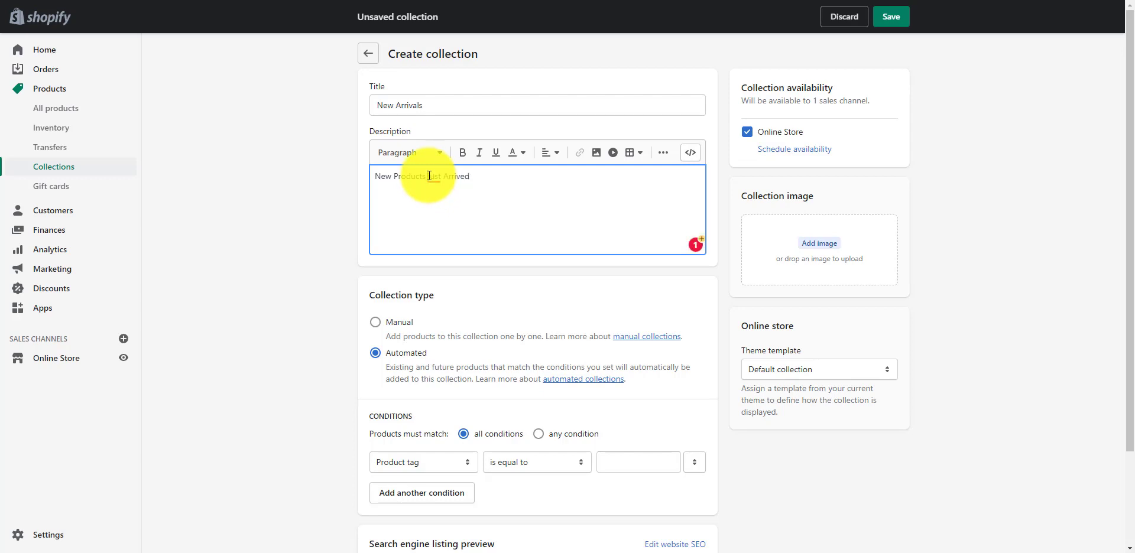
pyautogui.click(429, 176)
pyautogui.write('a')
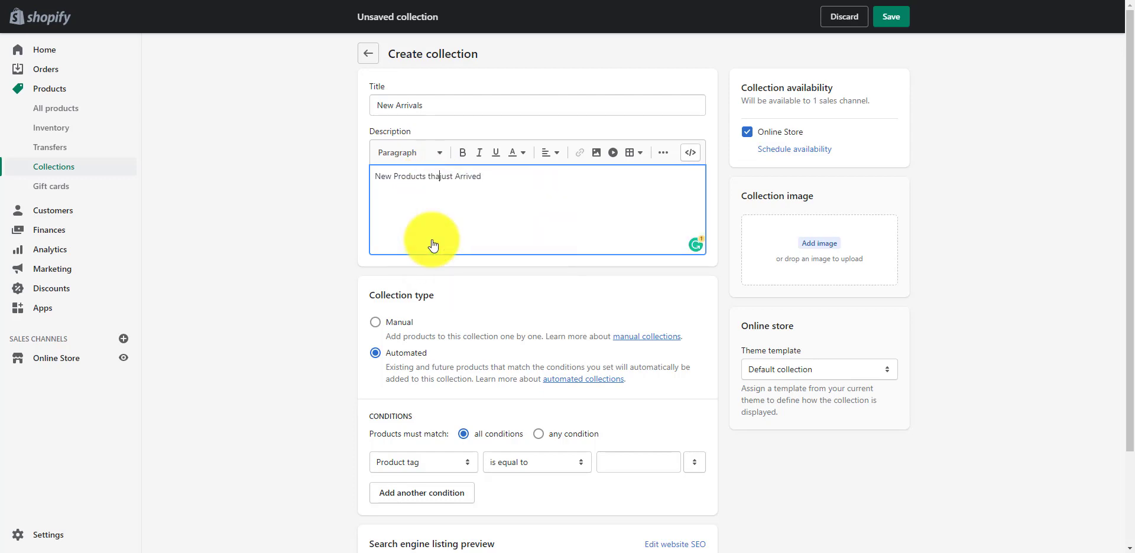
pyautogui.write('t')
# Set the automated condition Product tag is equal to 'New Arrivals' and save the collection.
pyautogui.scroll(-2, 433, 245)
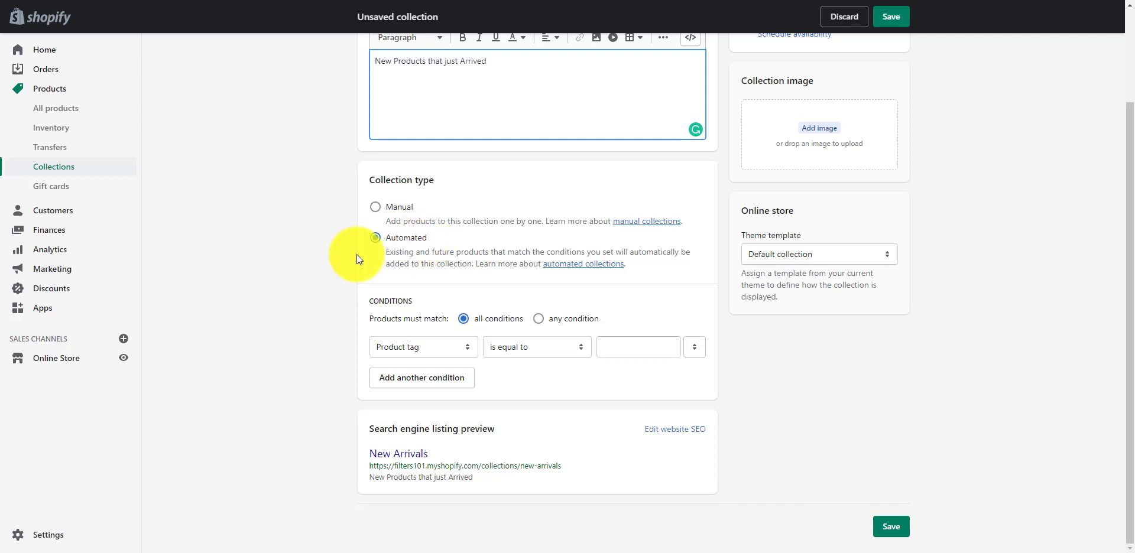
pyautogui.click(607, 344)
pyautogui.write('New')
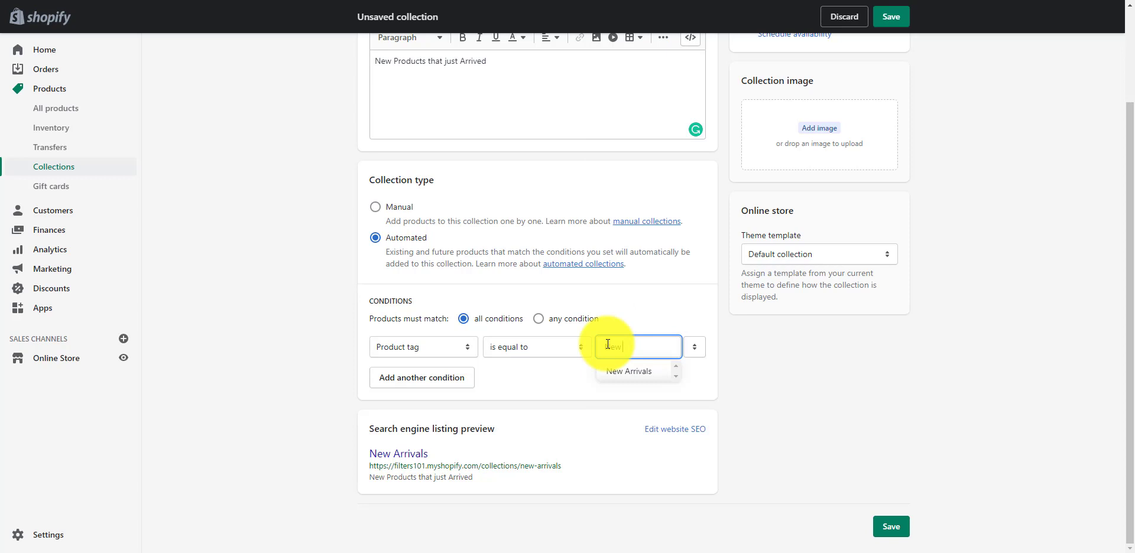
pyautogui.write(' Arrivals')
pyautogui.click(623, 305)
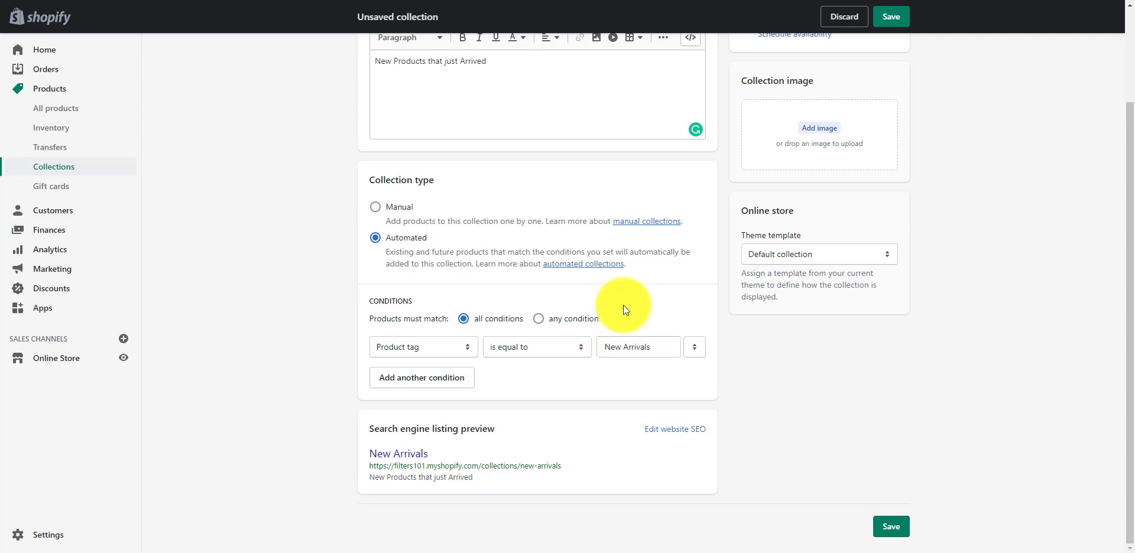
pyautogui.click(886, 525)
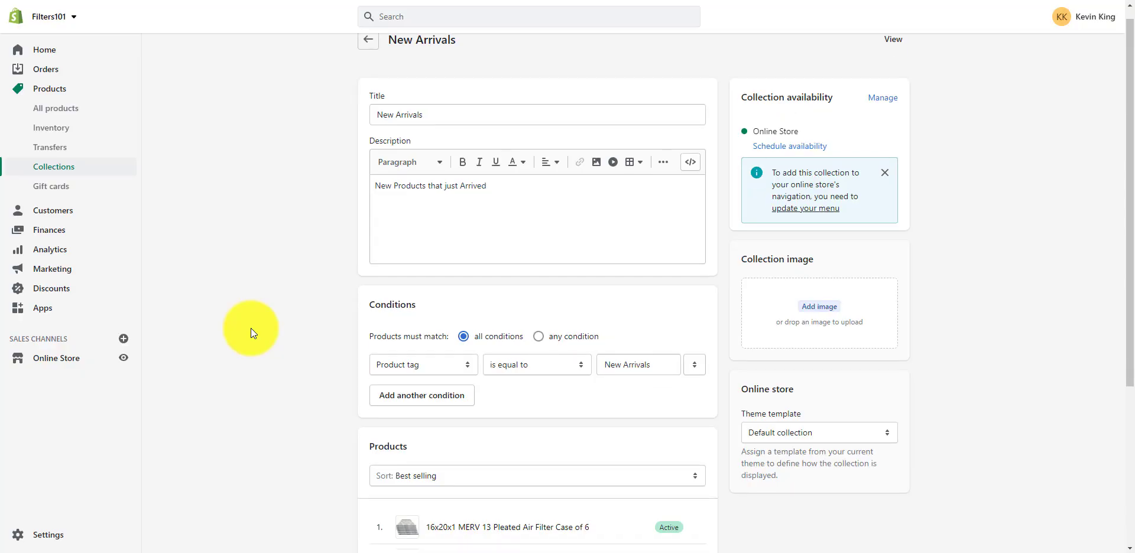
pyautogui.scroll(-3, 251, 328)
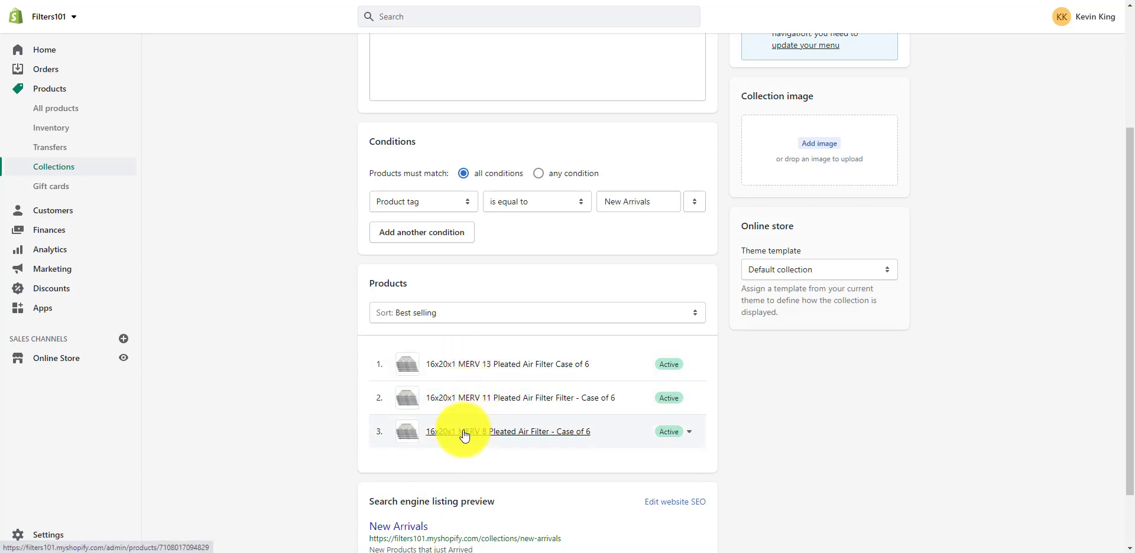
pyautogui.scroll(1, 464, 435)
pyautogui.scroll(-1, 464, 435)
pyautogui.scroll(3, 457, 436)
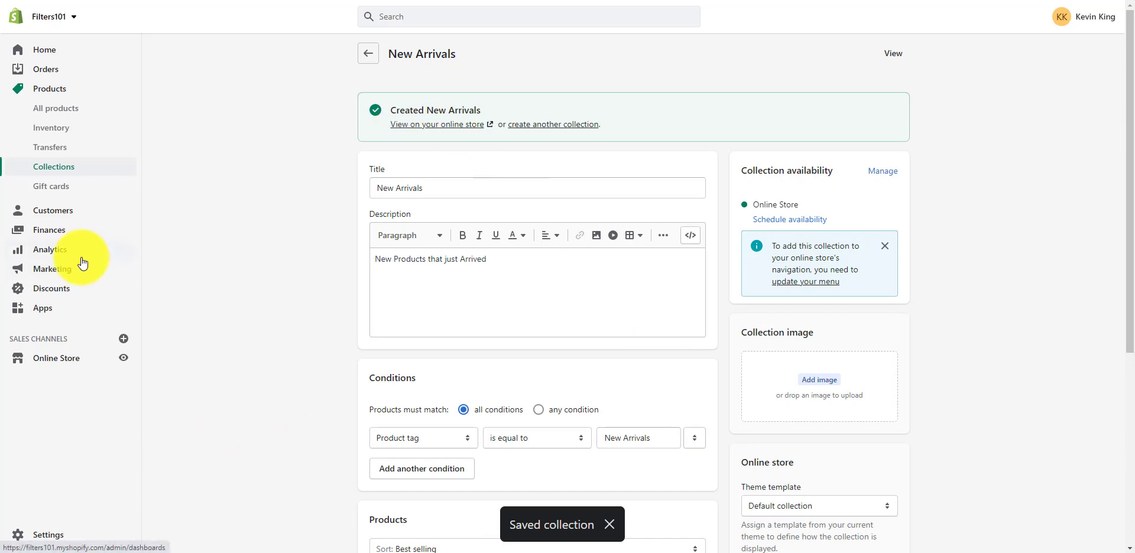
# Open the current Dawn theme's home page in the theme editor.
pyautogui.click(53, 363)
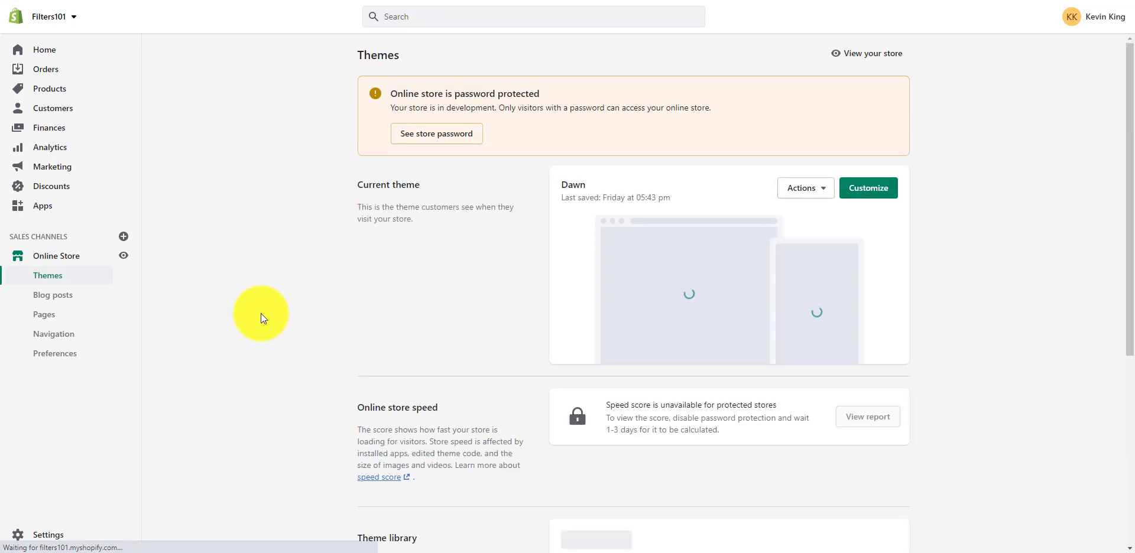
pyautogui.click(873, 189)
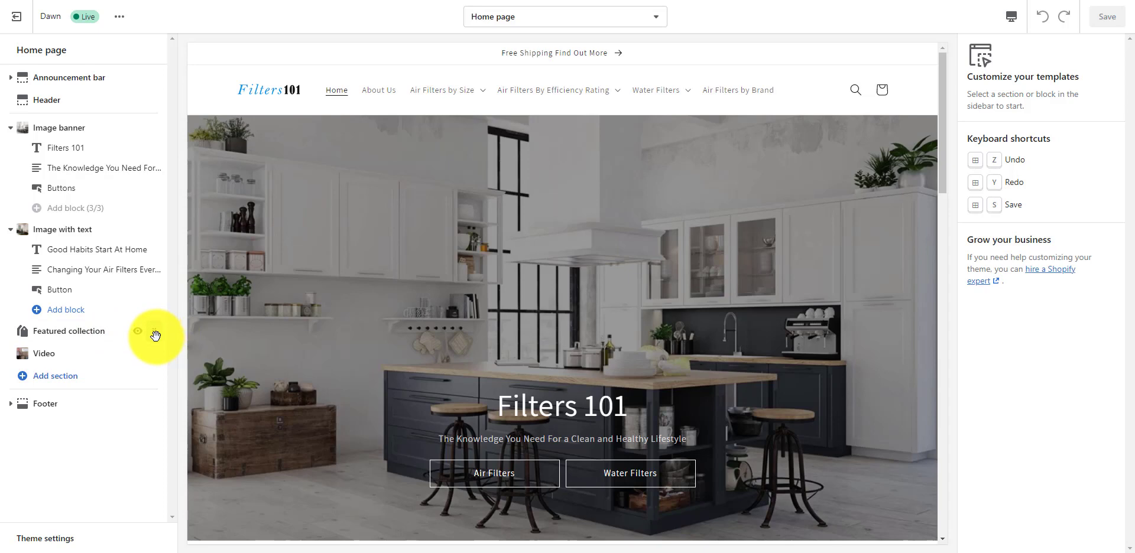
# Remove the existing Featured collection section from the home page and save.
pyautogui.click(93, 334)
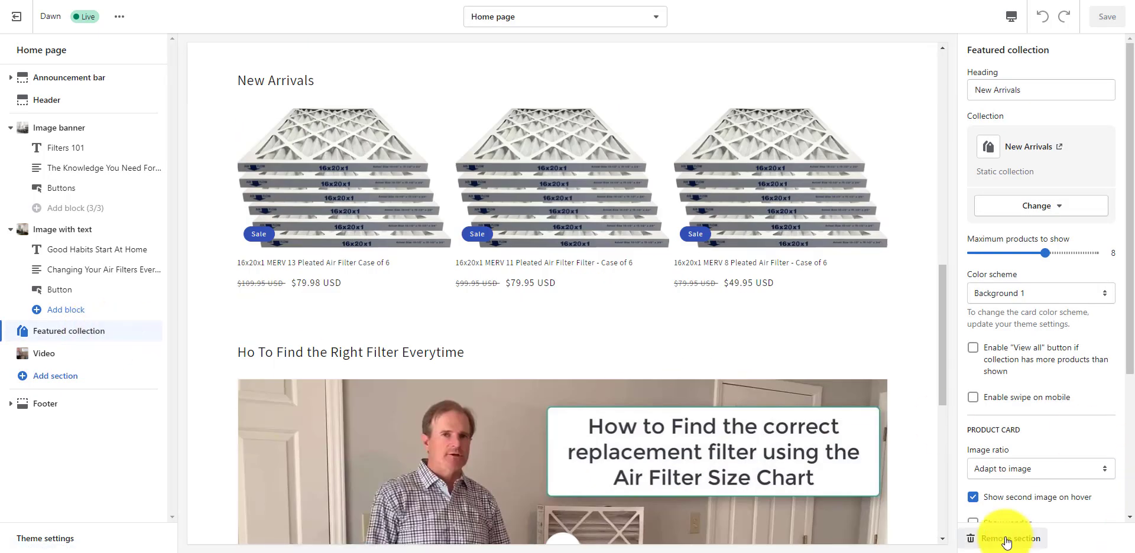
pyautogui.click(1006, 539)
pyautogui.click(1108, 17)
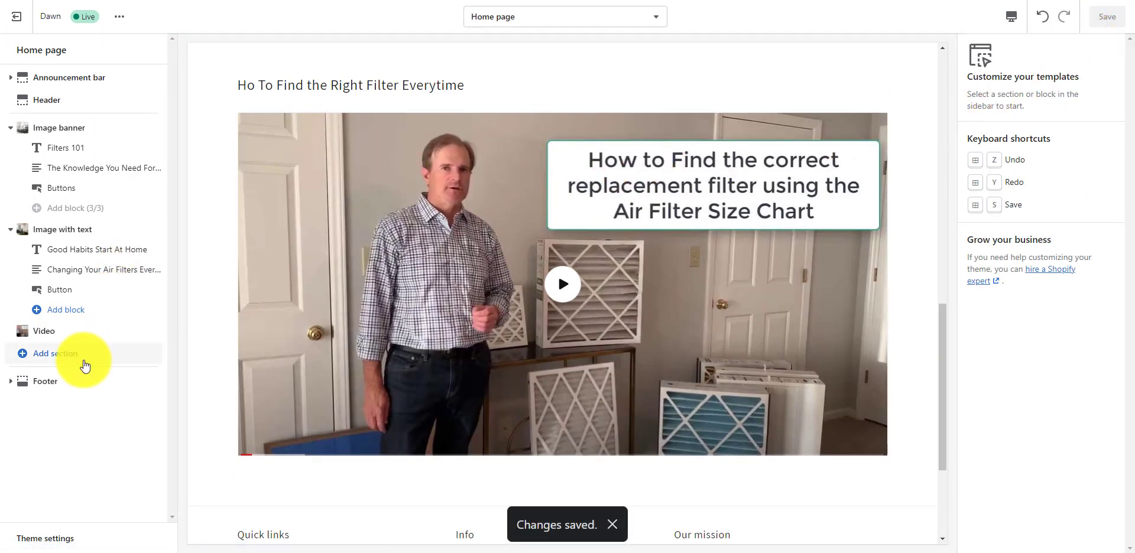
# Add a new Featured collection section to the home page.
pyautogui.click(36, 354)
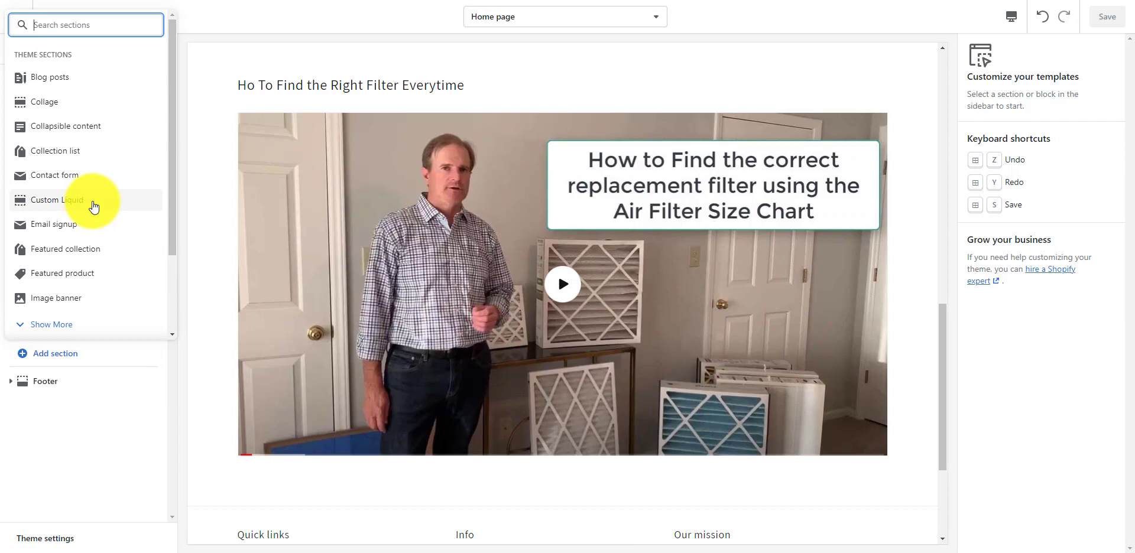
pyautogui.scroll(-5, 92, 204)
pyautogui.scroll(5, 93, 204)
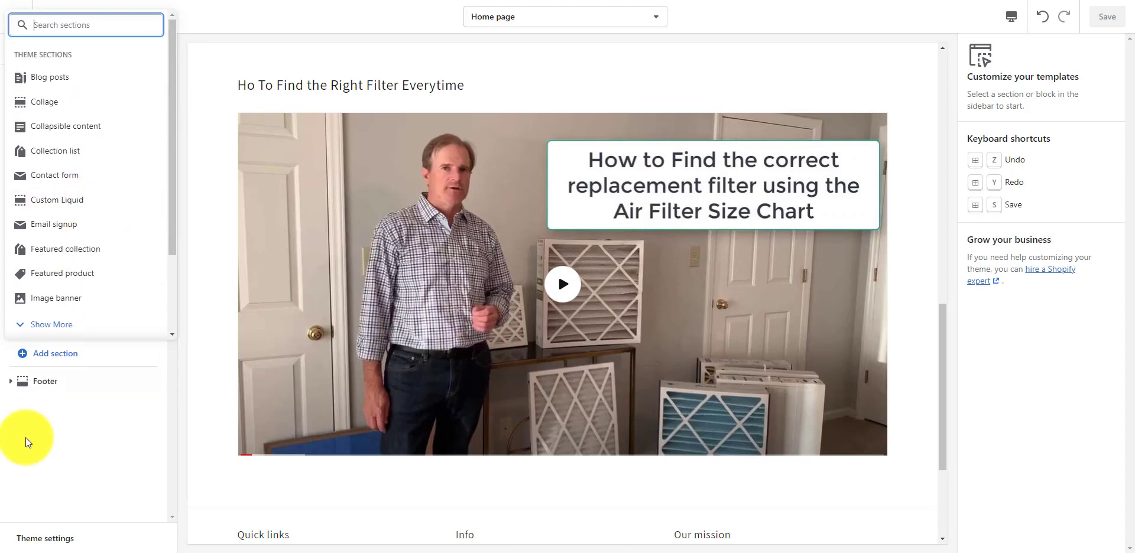
pyautogui.click(36, 323)
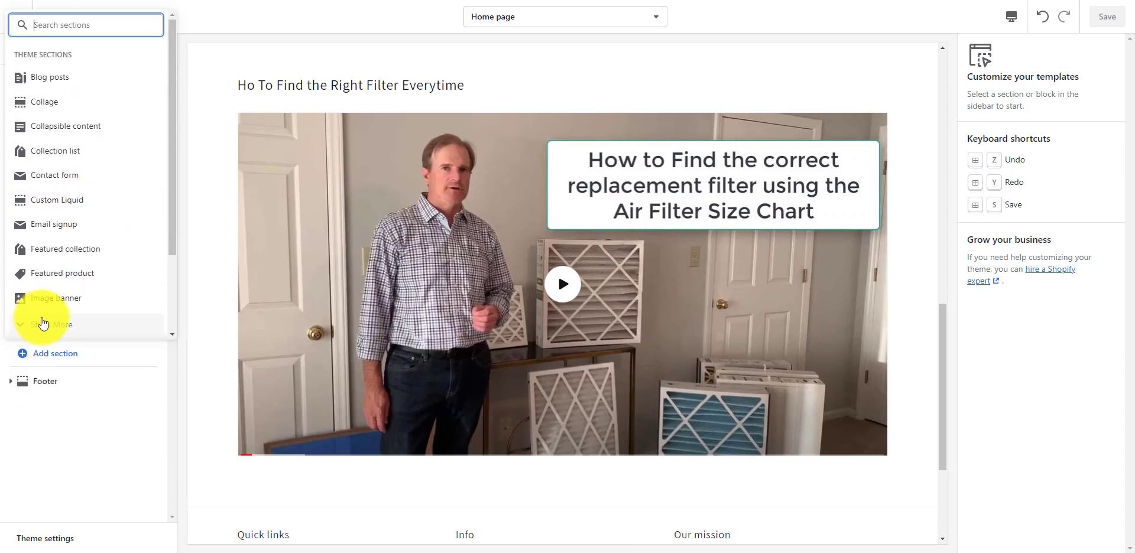
pyautogui.click(69, 254)
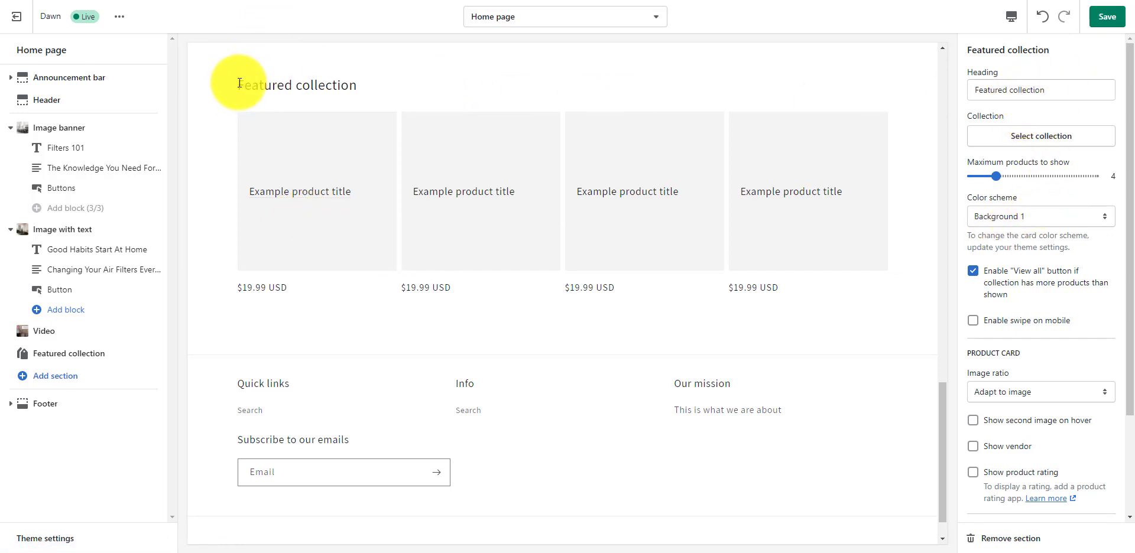
# Replace the section's 'Featured collection' heading with 'New Arrivals'.
pyautogui.moveTo(242, 82); pyautogui.dragTo(408, 86)
pyautogui.tripleClick(1043, 88)
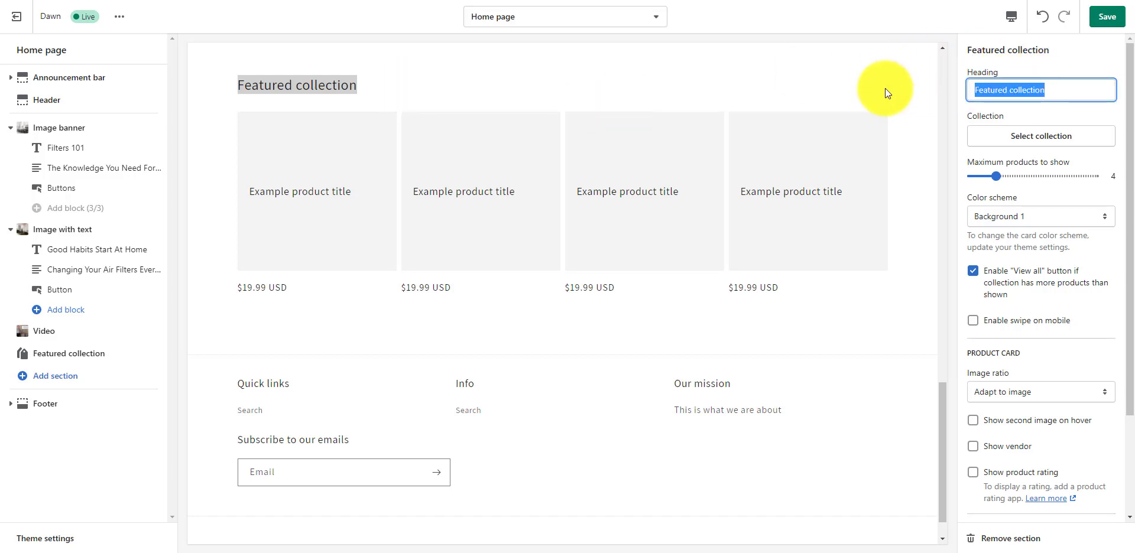
pyautogui.write('New Arrivals')
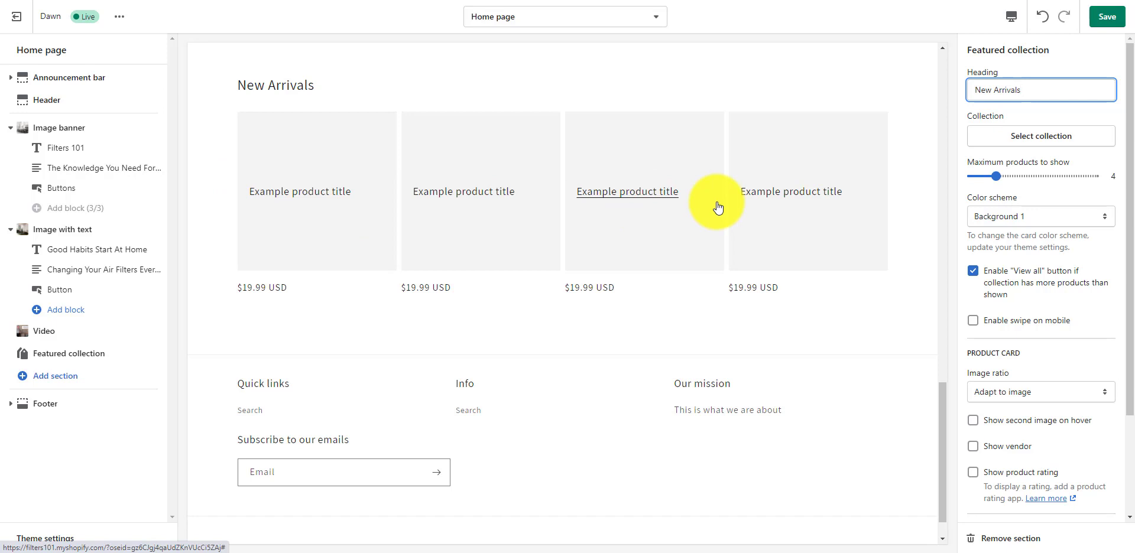
# Assign the New Arrivals collection to the section so its three 16x20x1 filters display.
pyautogui.click(1035, 141)
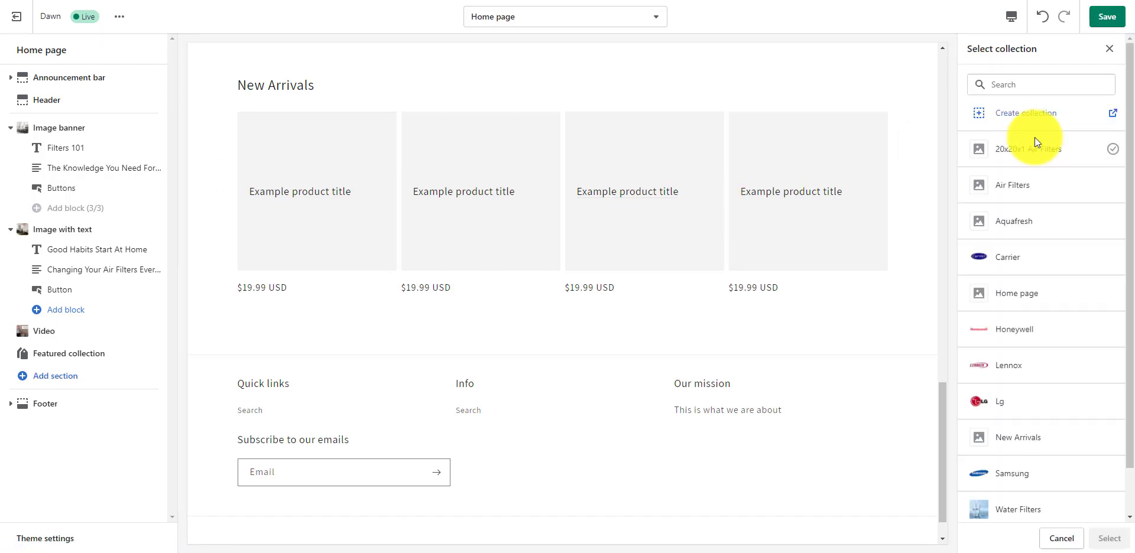
pyautogui.scroll(-2, 1032, 262)
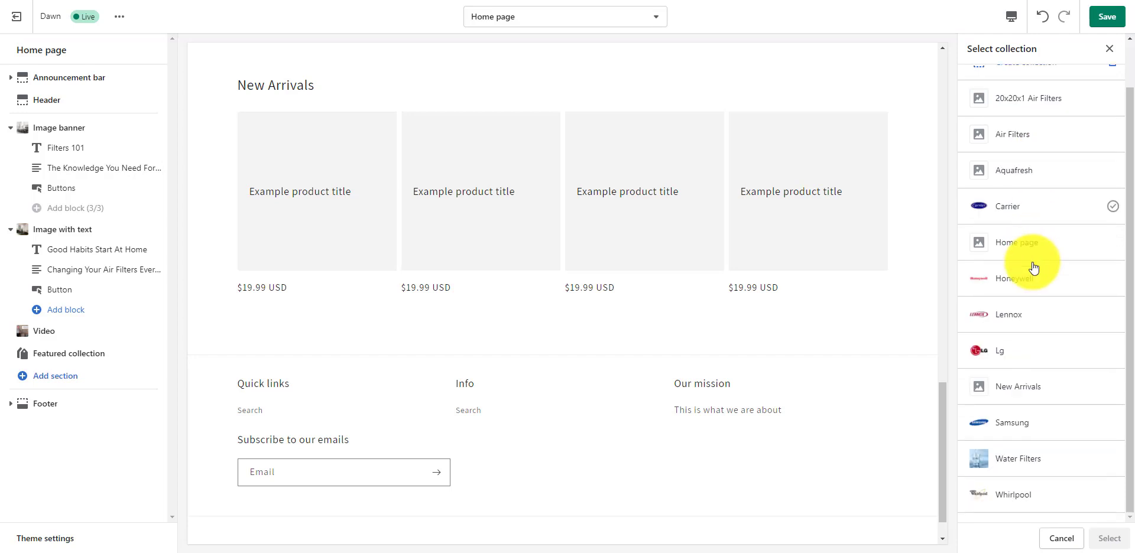
pyautogui.click(1020, 393)
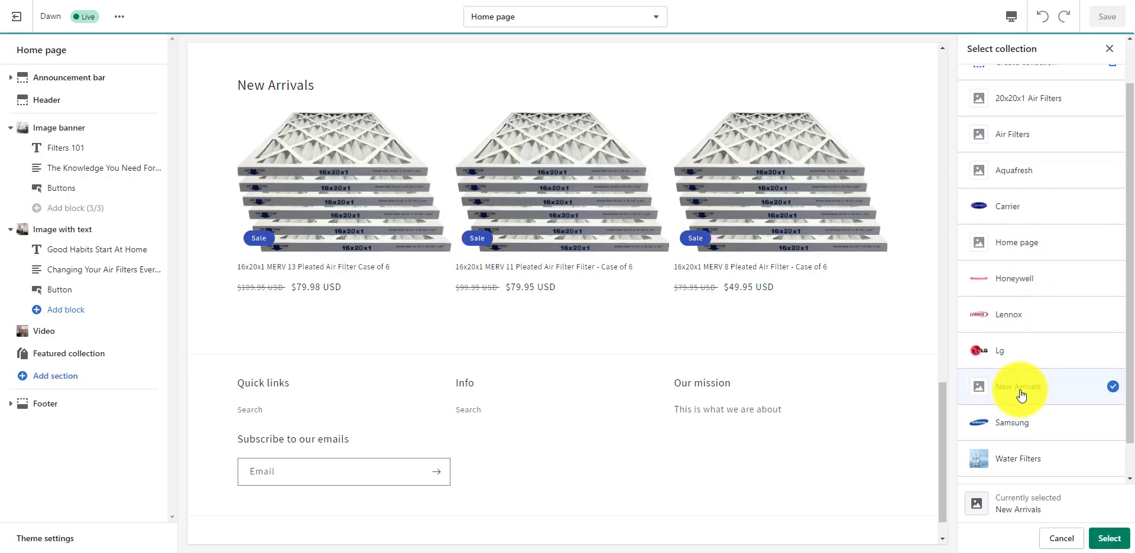
pyautogui.click(1108, 538)
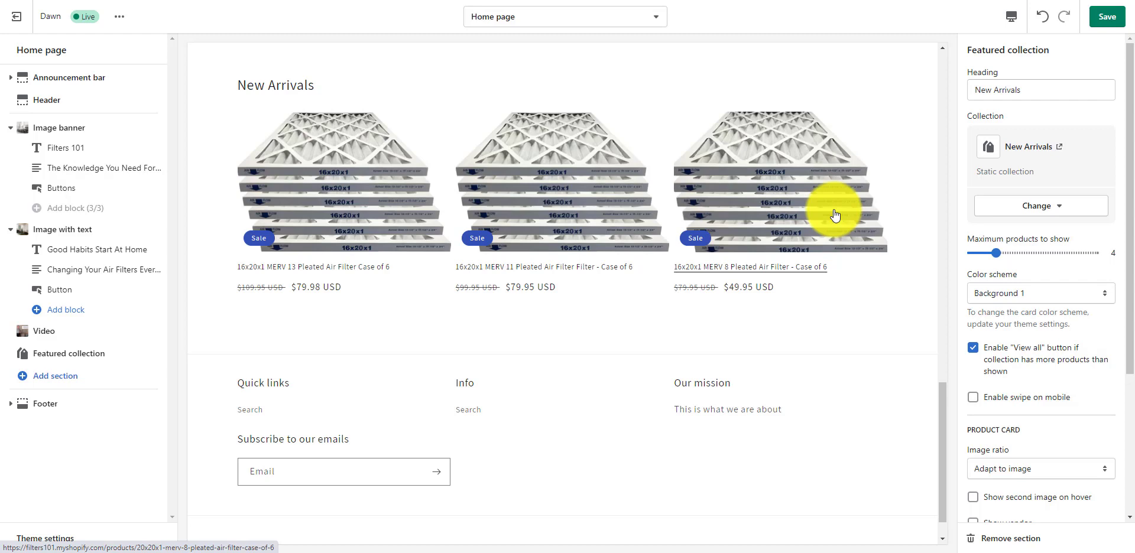
# Save, move the New Arrivals section above Image with text, save again and exit the editor.
pyautogui.click(1108, 19)
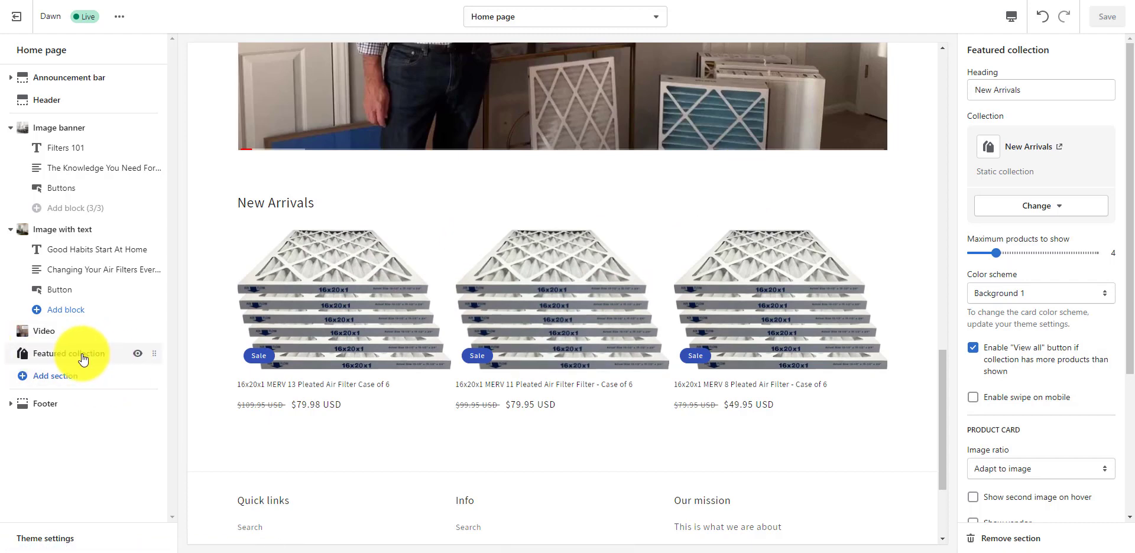
pyautogui.moveTo(154, 356); pyautogui.dragTo(156, 245)
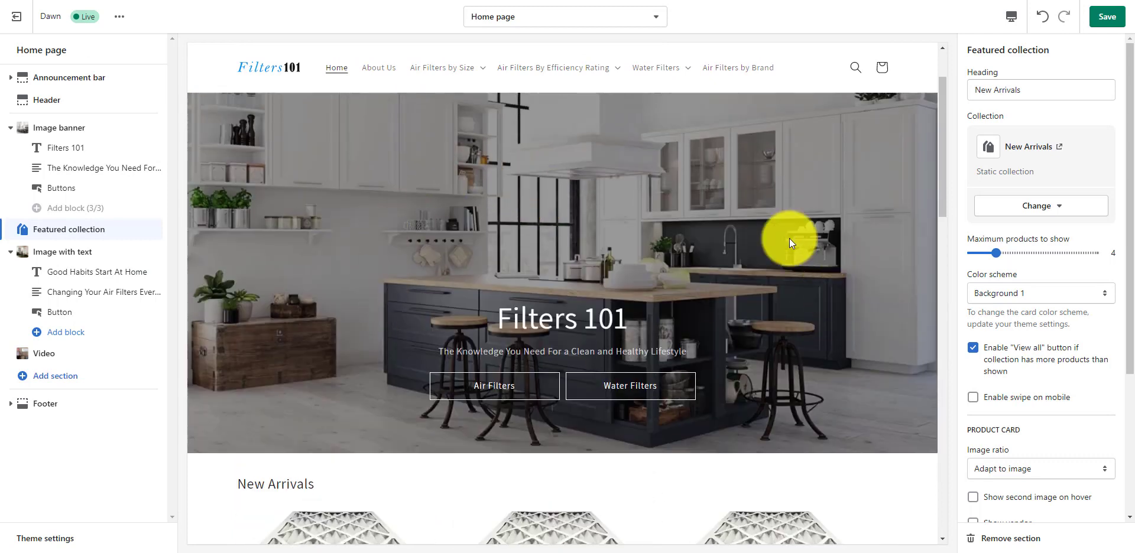
pyautogui.scroll(-4, 593, 249)
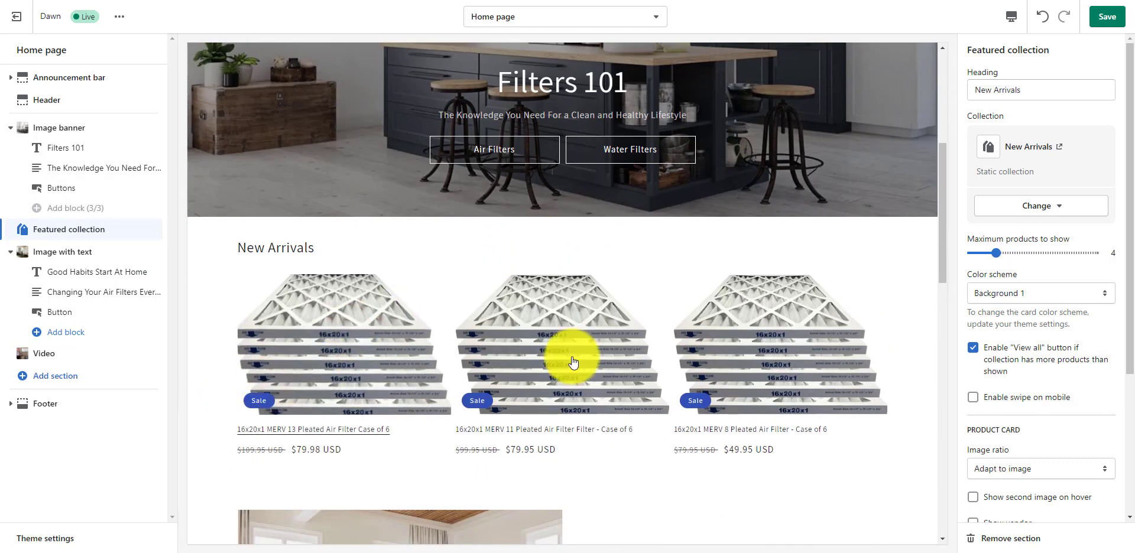
pyautogui.click(1103, 22)
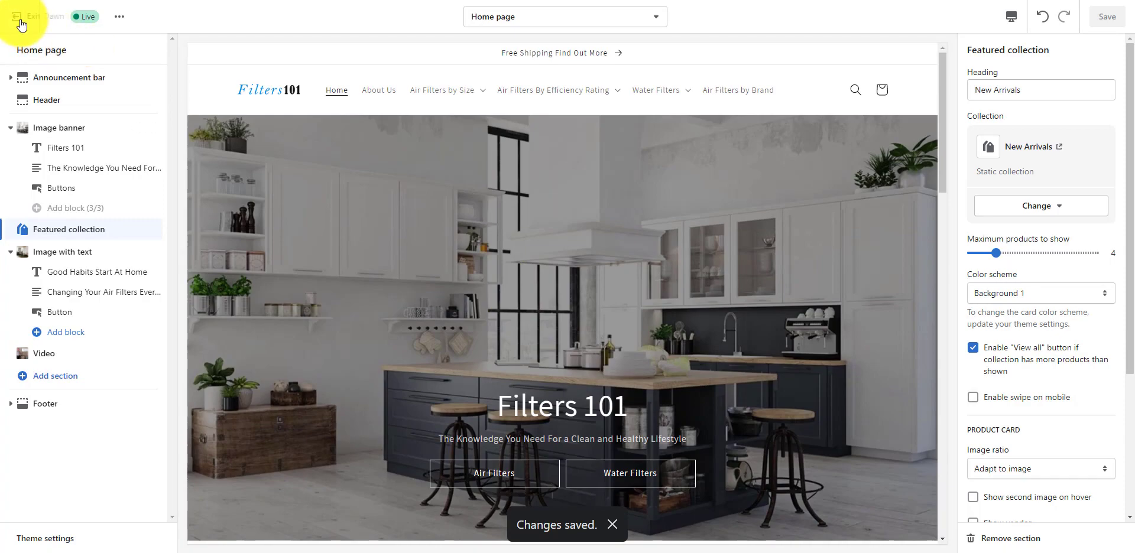
pyautogui.click(22, 24)
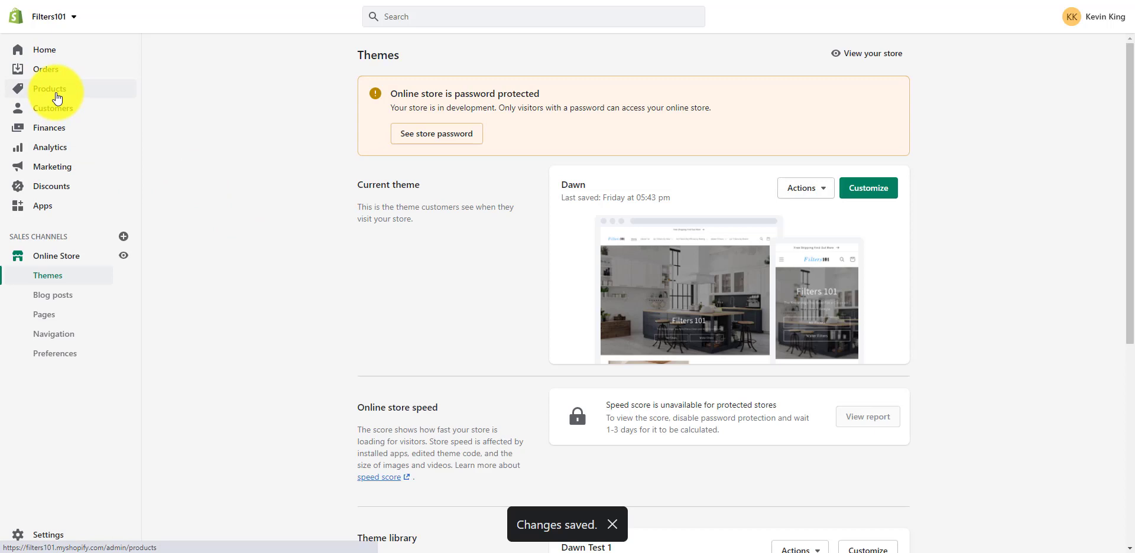
# Filter the products list to those tagged 'New Arrivals'.
pyautogui.click(58, 95)
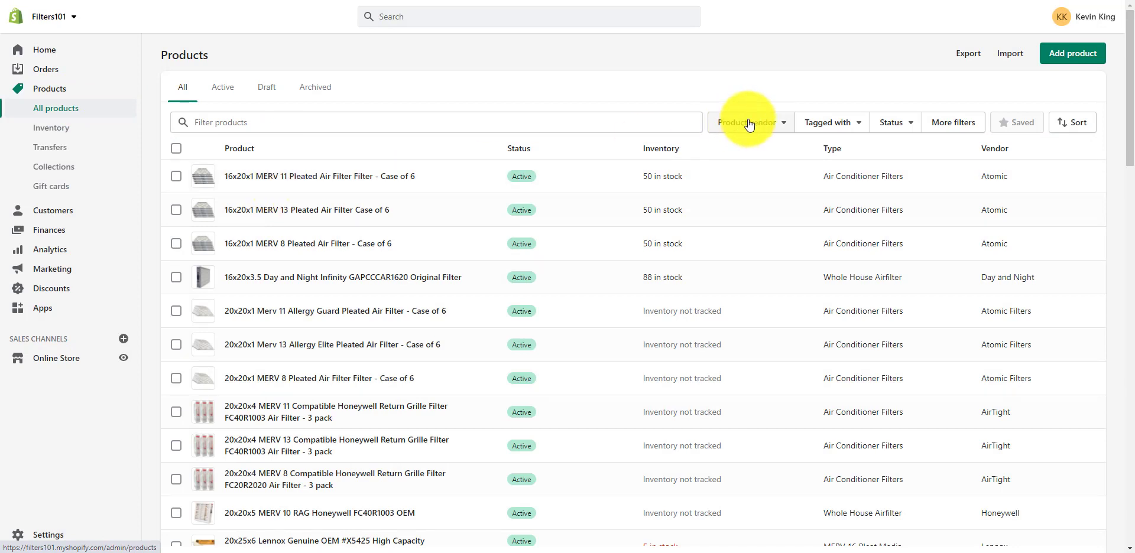
pyautogui.click(819, 122)
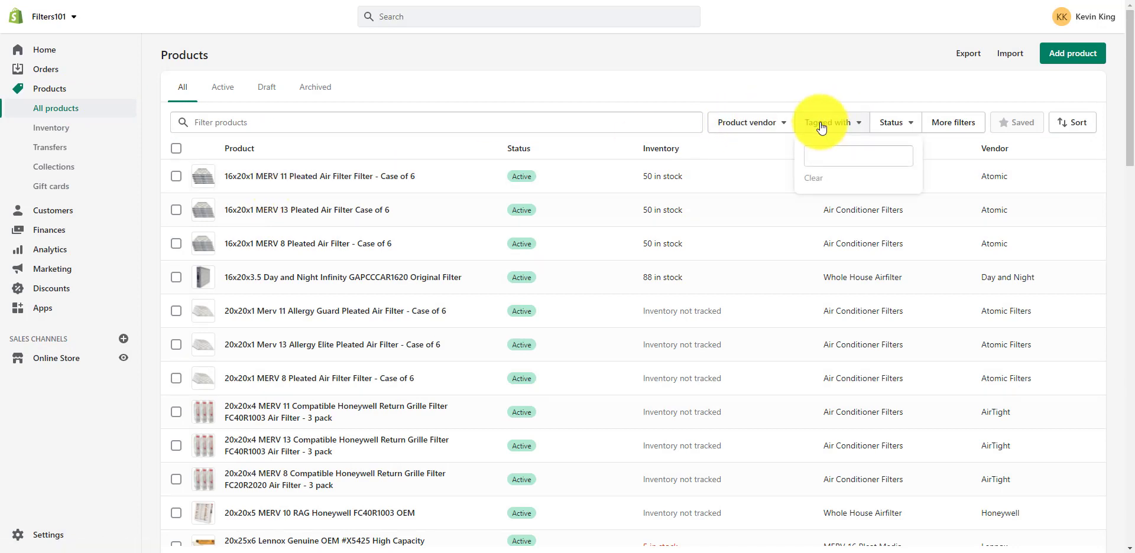
pyautogui.click(827, 155)
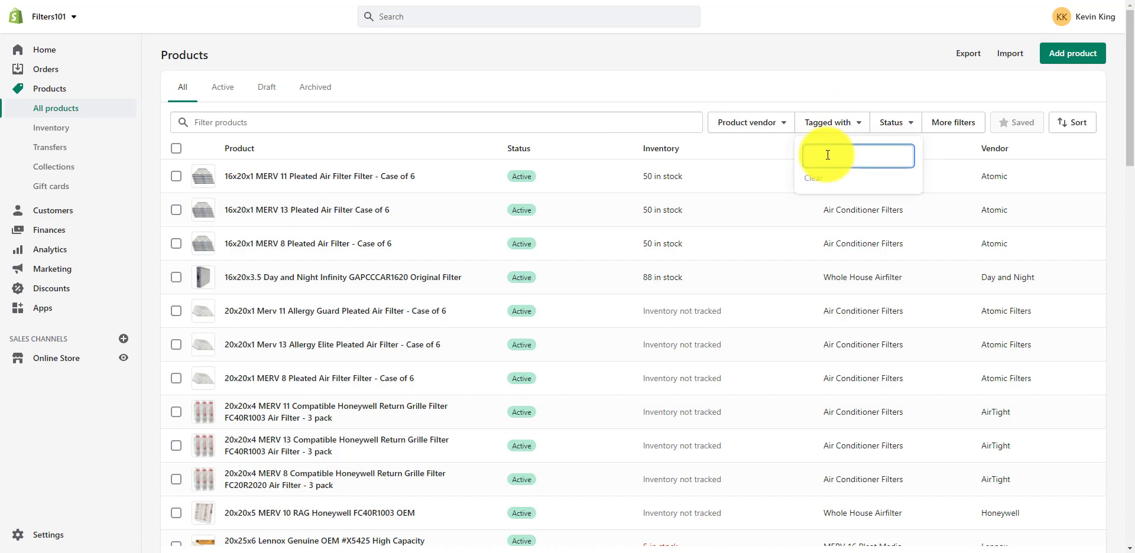
pyautogui.write('New')
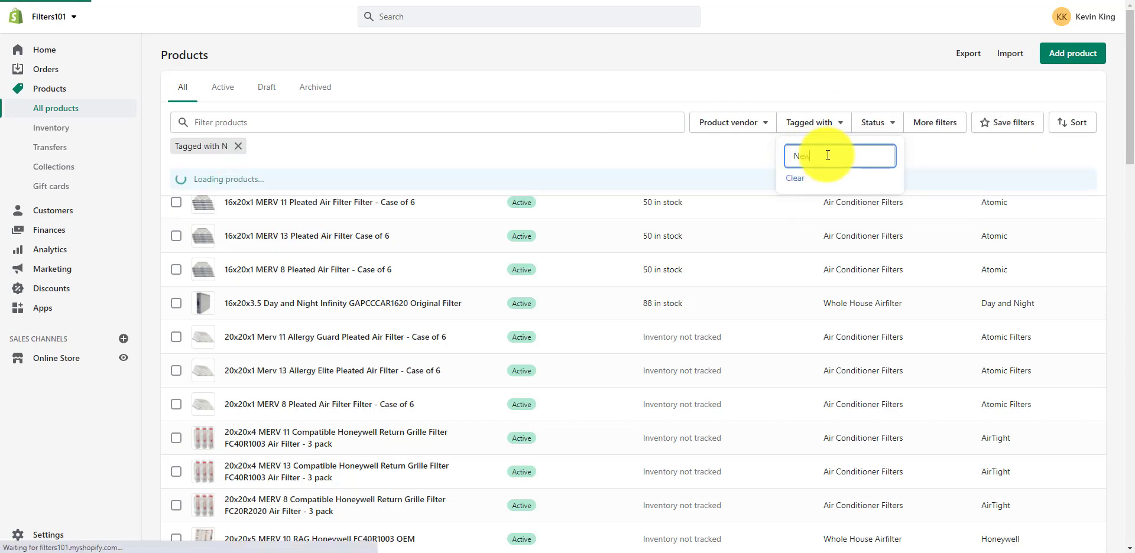
pyautogui.write(' Arrivals')
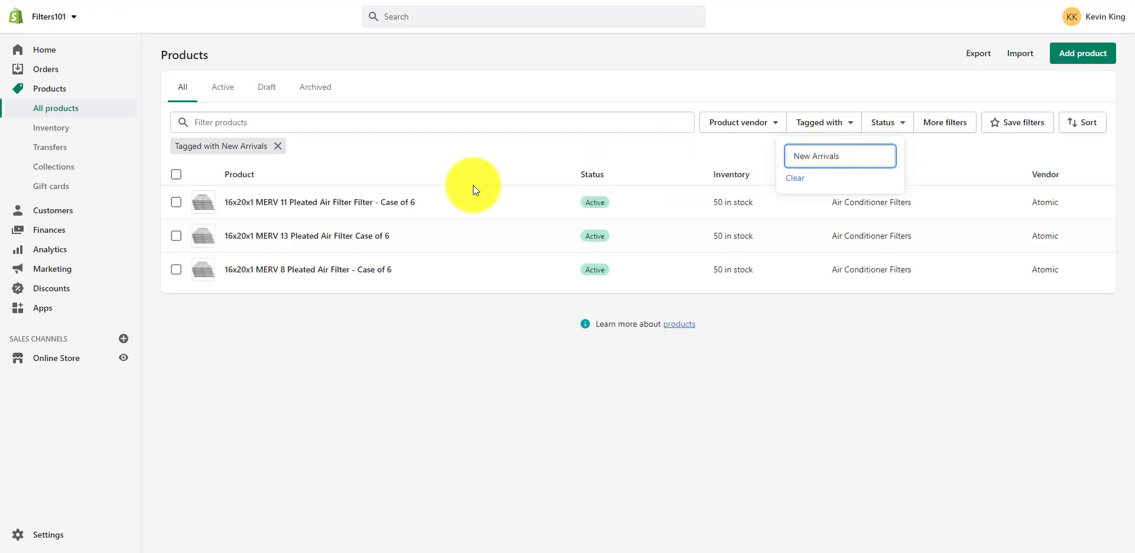
# Select all three filtered products and bulk-remove their New Arrivals tag.
pyautogui.click(176, 202)
pyautogui.click(176, 211)
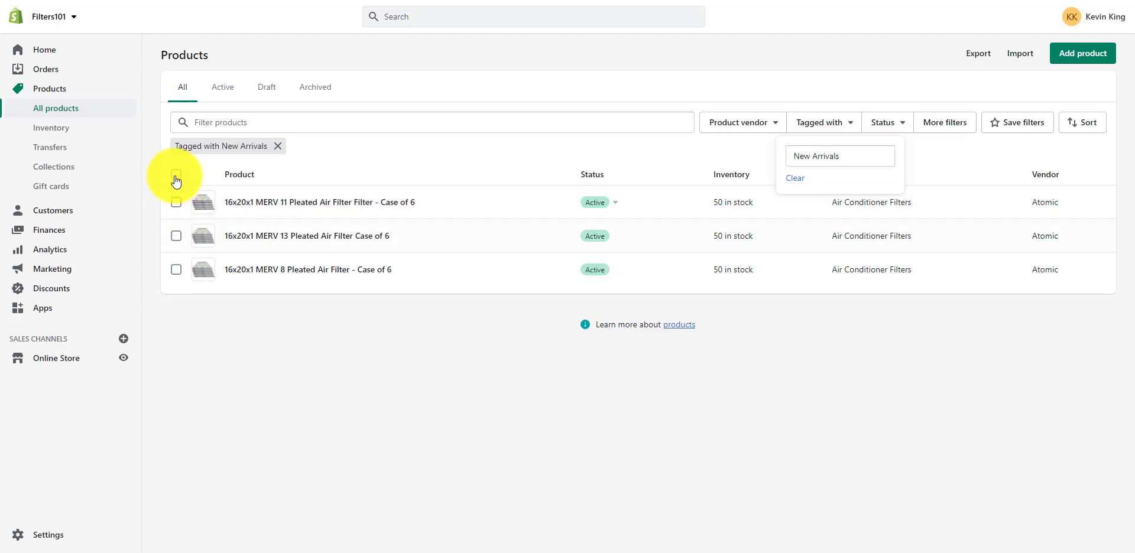
pyautogui.click(176, 175)
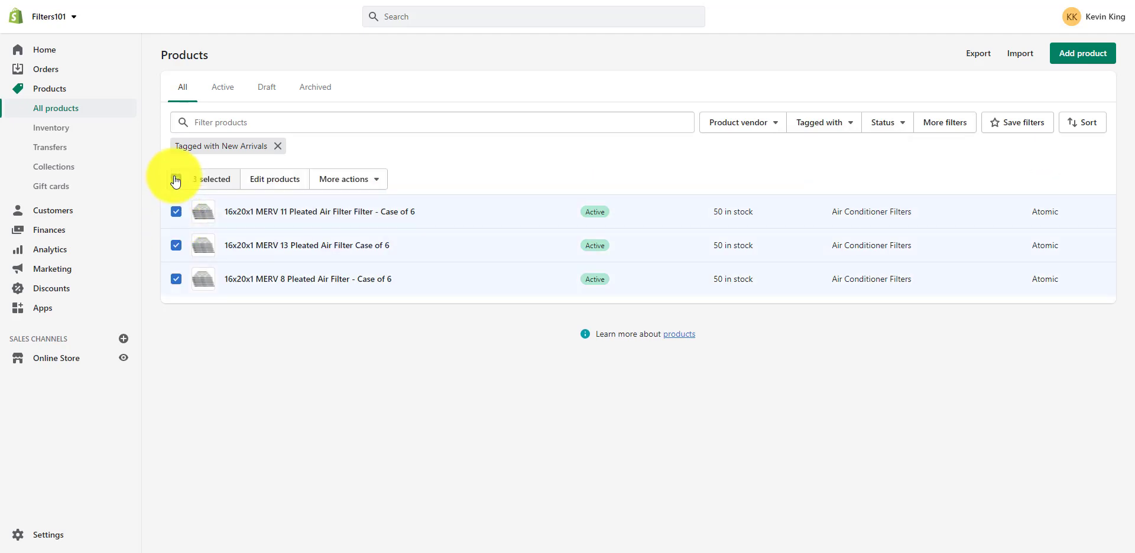
pyautogui.click(349, 185)
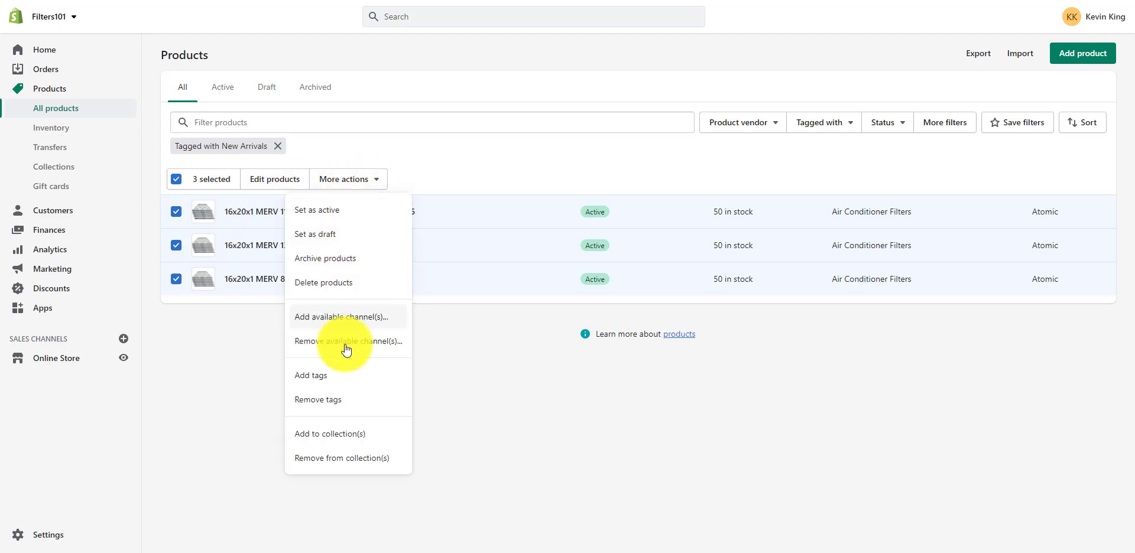
pyautogui.click(342, 402)
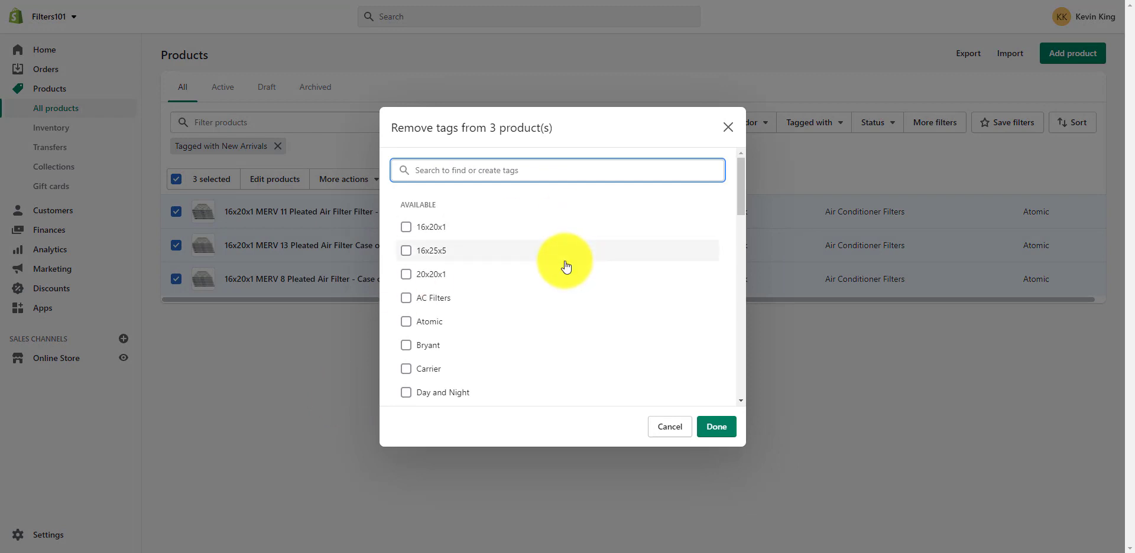
pyautogui.scroll(-7, 566, 267)
pyautogui.scroll(-2, 566, 266)
pyautogui.click(415, 335)
pyautogui.click(715, 433)
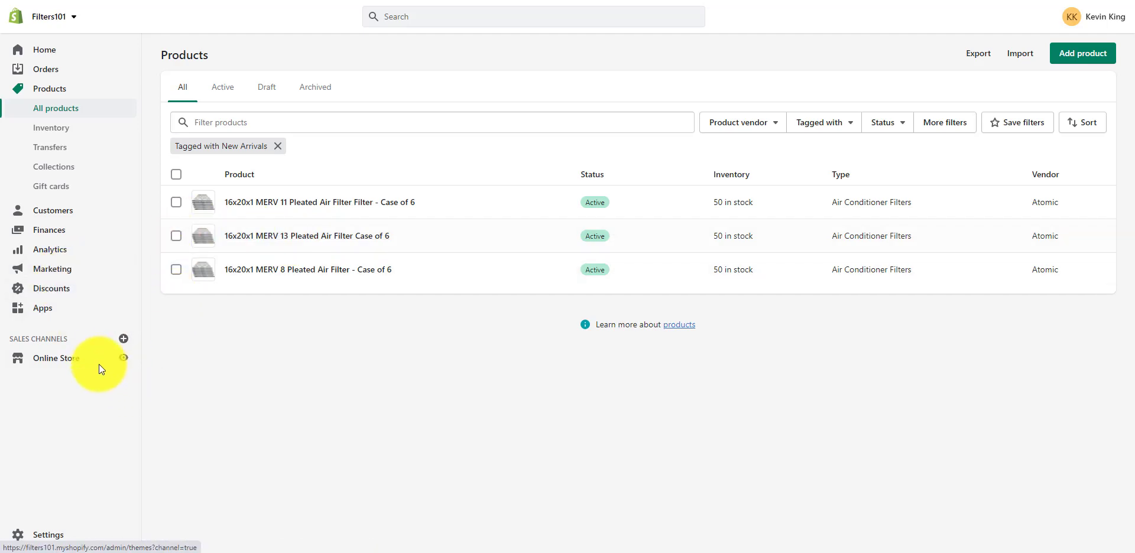
# Open the Dawn theme editor and scroll the home page to check the New Arrivals section.
pyautogui.click(59, 358)
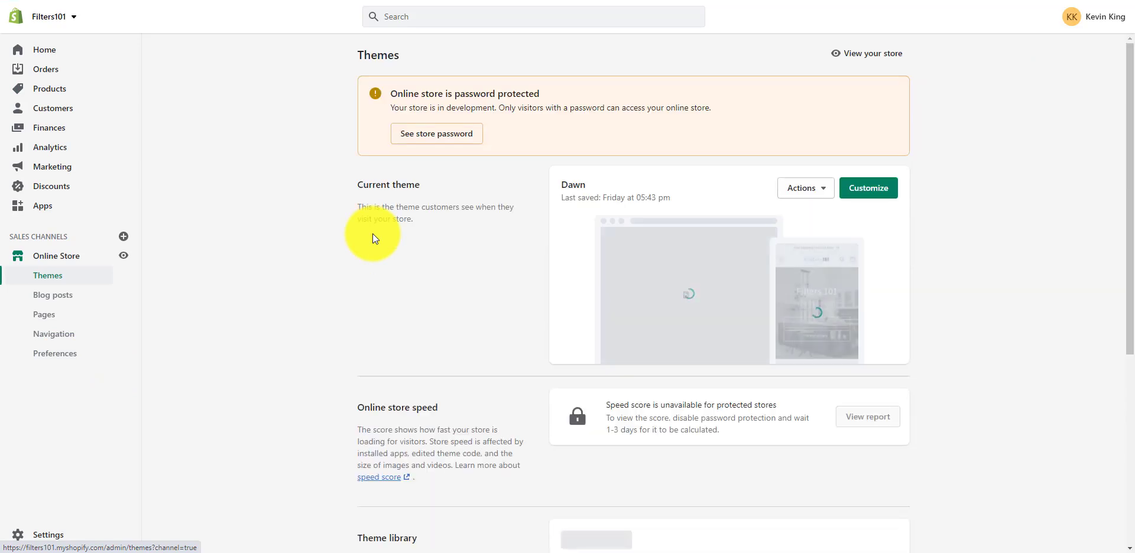
pyautogui.click(868, 188)
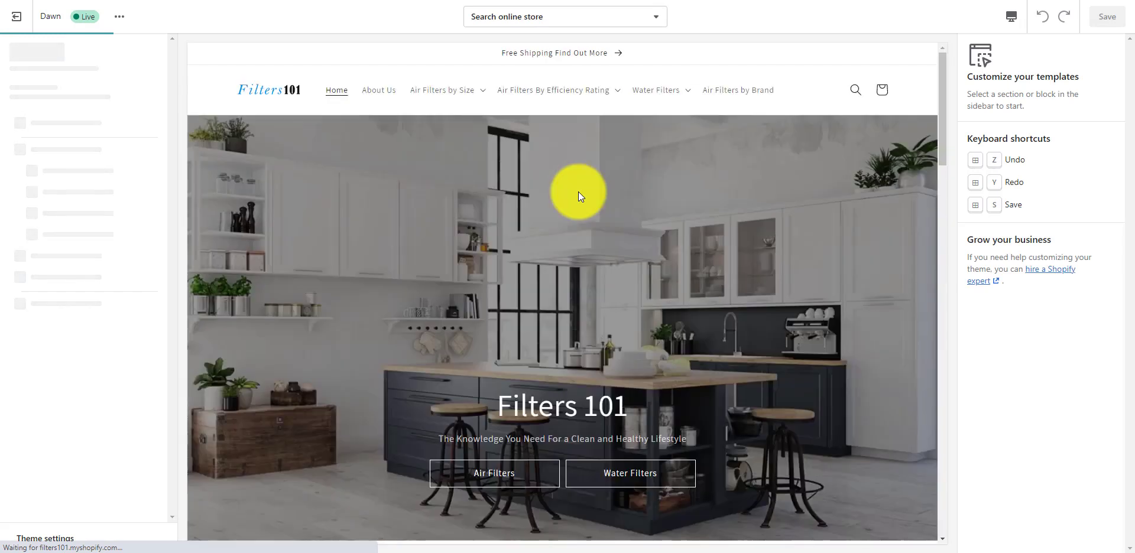
pyautogui.scroll(-7, 578, 191)
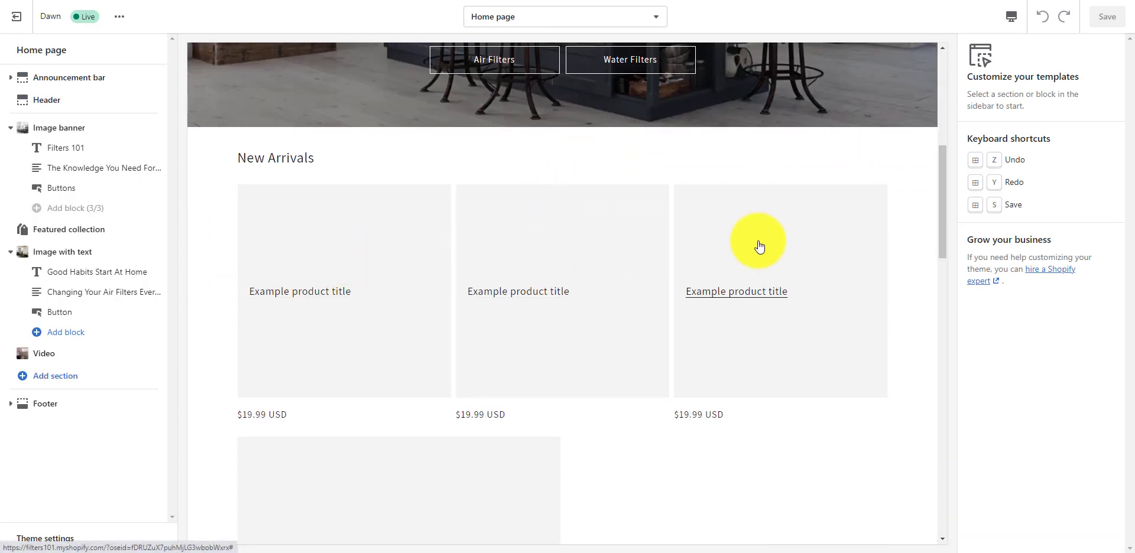
pyautogui.scroll(-4, 759, 246)
pyautogui.scroll(1, 759, 246)
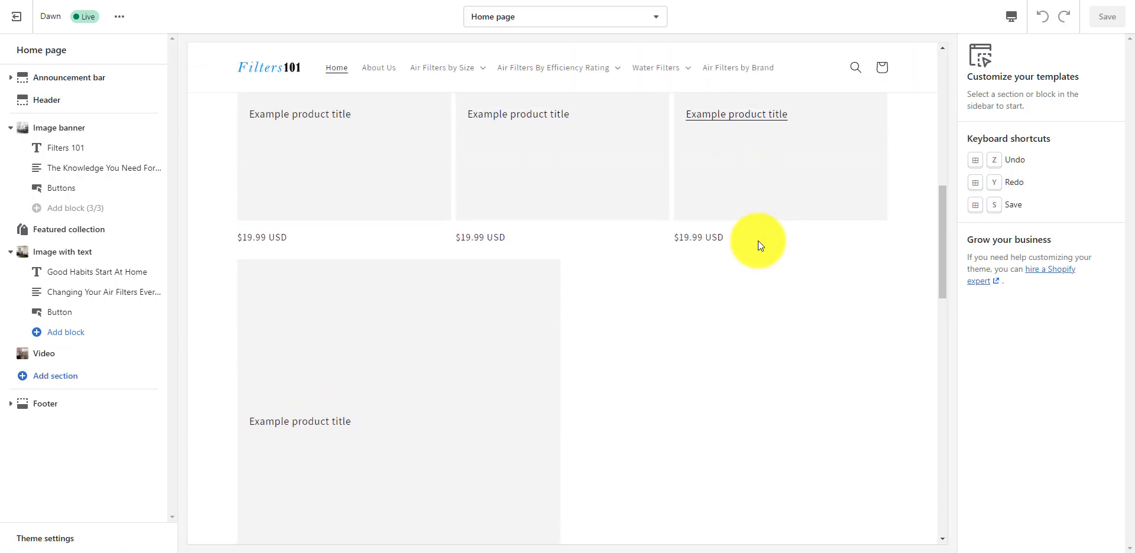
pyautogui.scroll(-3, 758, 240)
pyautogui.scroll(7, 757, 240)
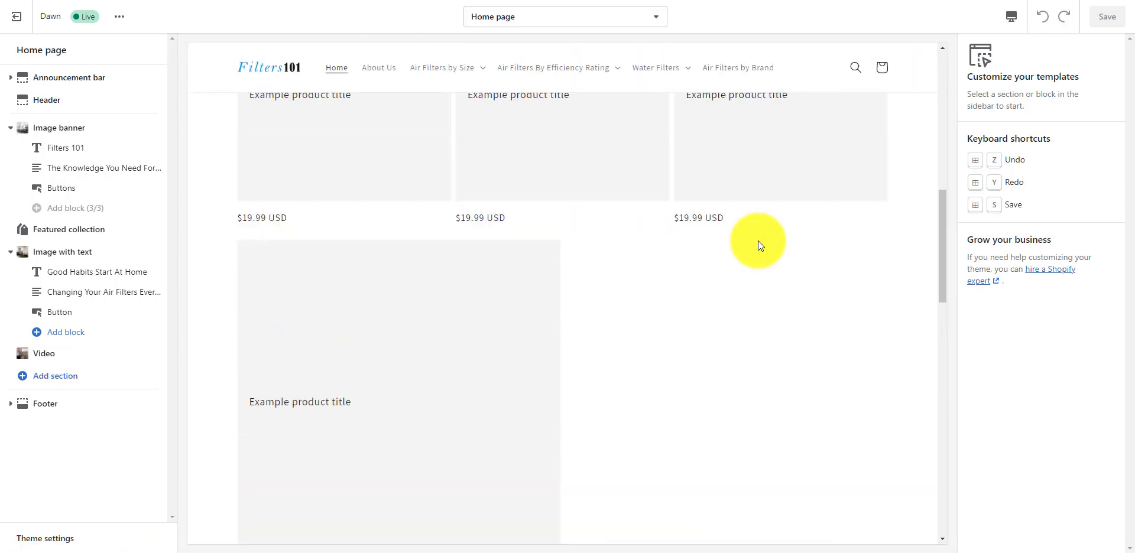
pyautogui.scroll(5, 757, 239)
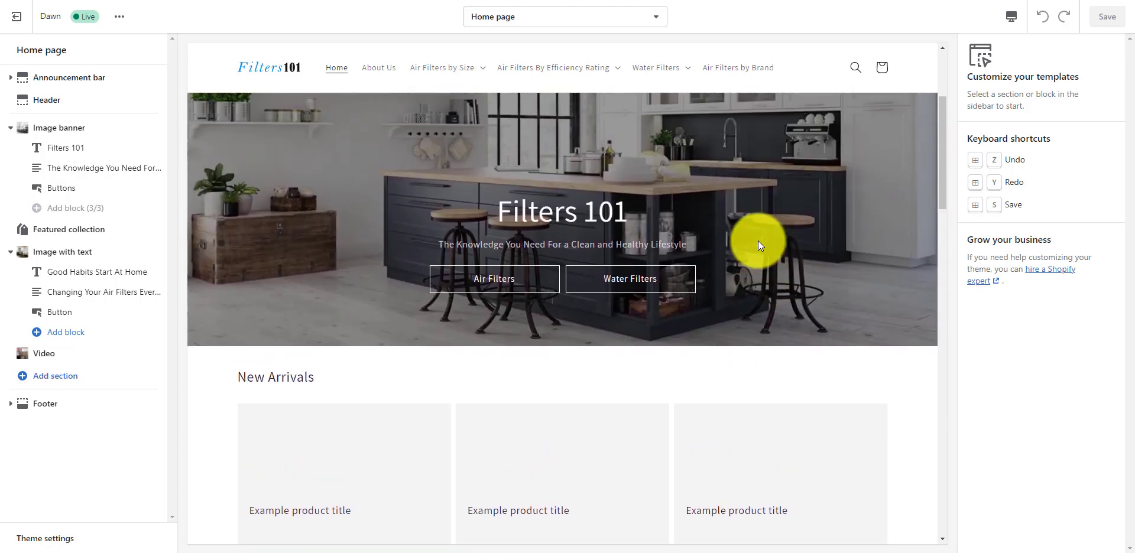
pyautogui.scroll(-5, 758, 240)
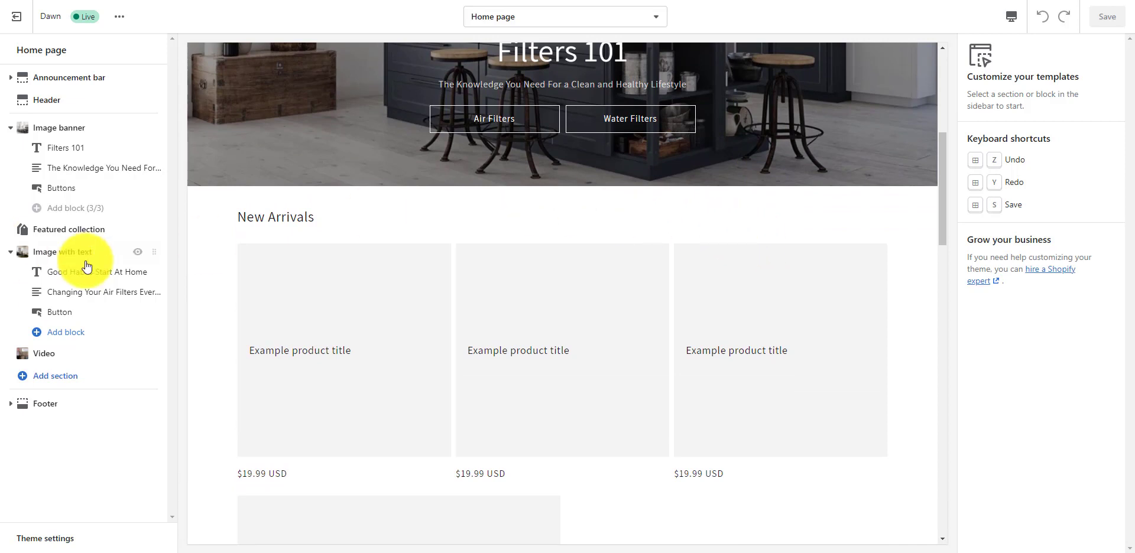
# Hide and then re-show the Featured collection section, then exit the theme editor.
pyautogui.moveTo(138, 237)
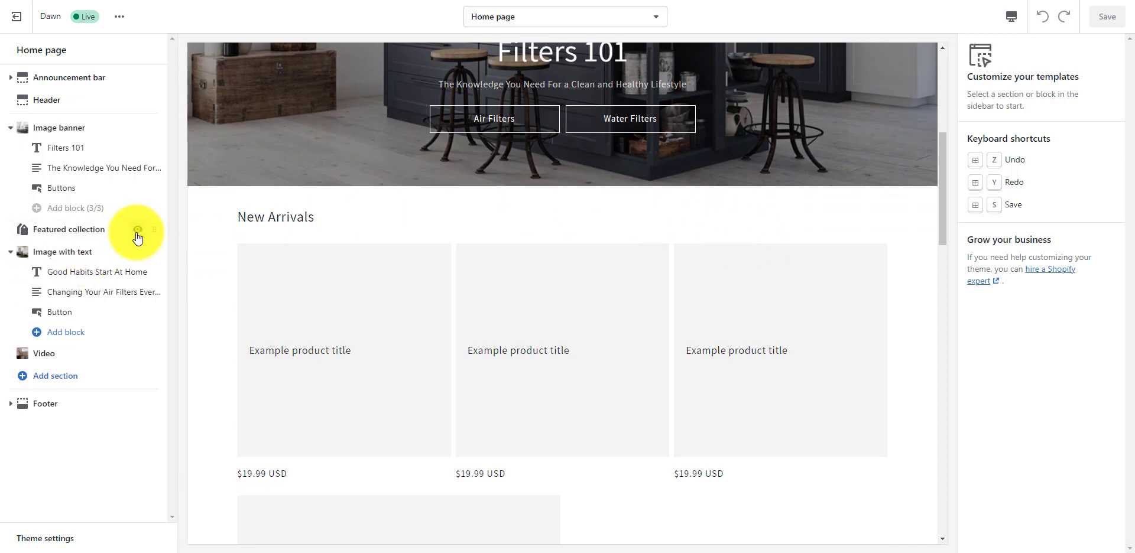
pyautogui.click(137, 231)
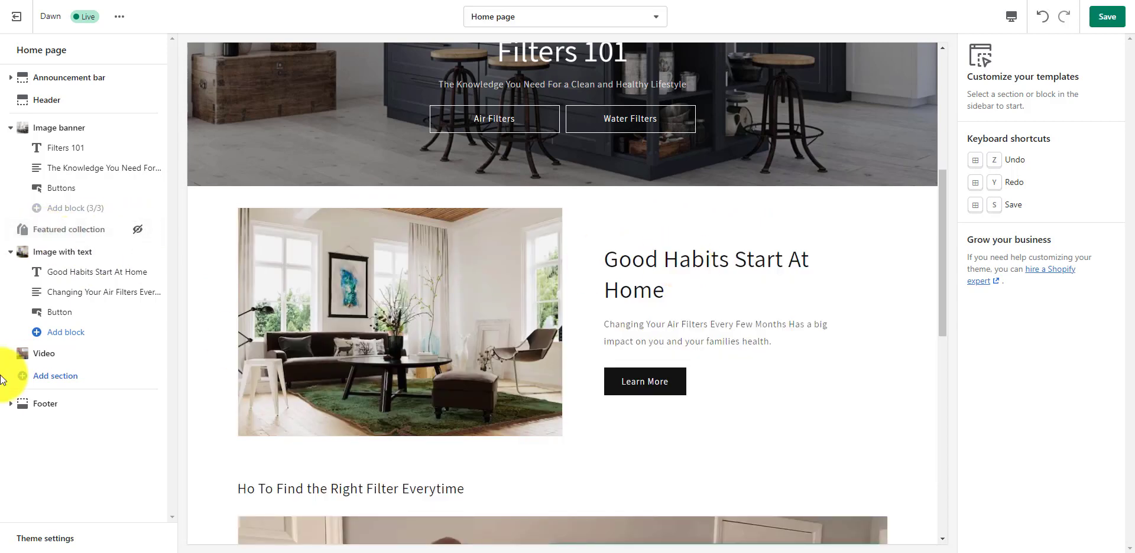
pyautogui.click(137, 231)
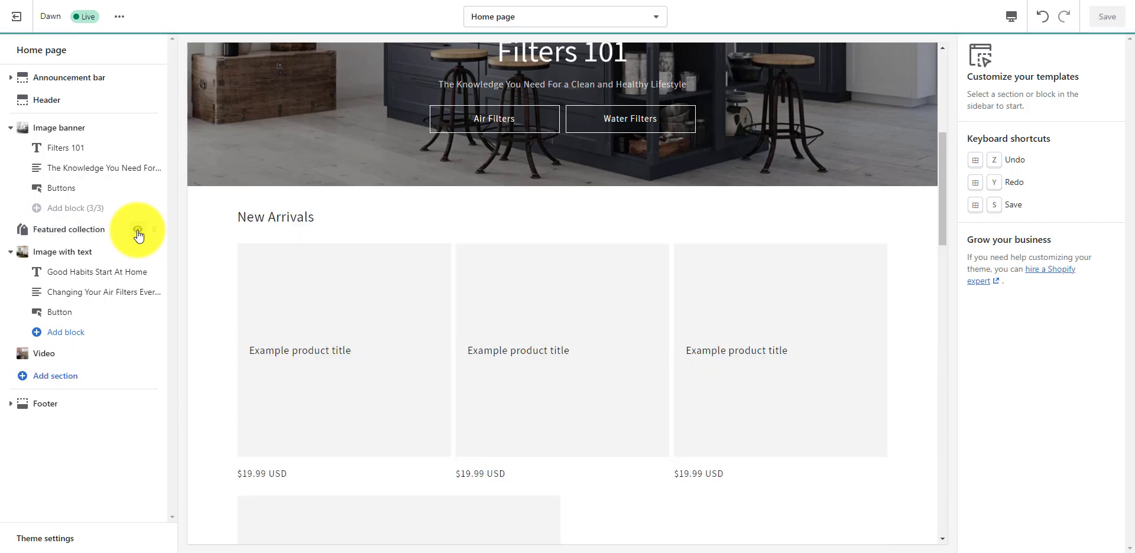
pyautogui.click(18, 22)
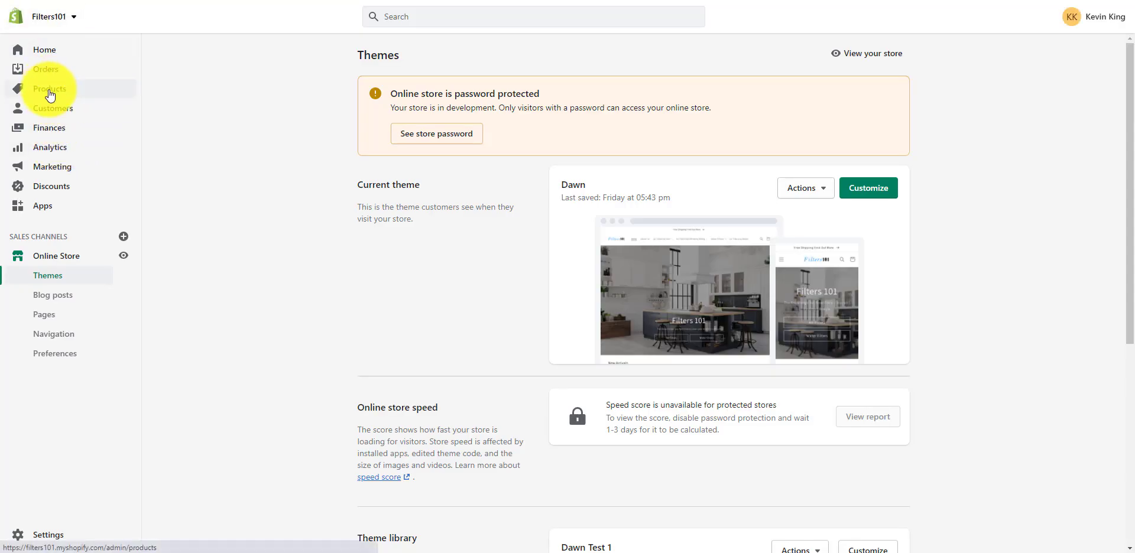
# Filter the products list by 'Lg lt' and select the three LG water filters.
pyautogui.click(50, 93)
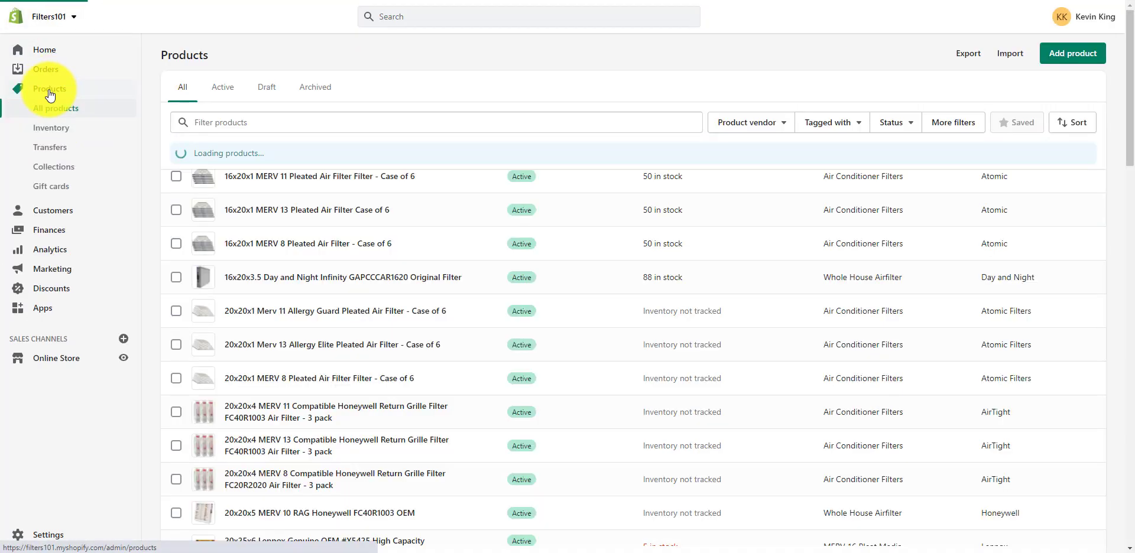
pyautogui.click(271, 122)
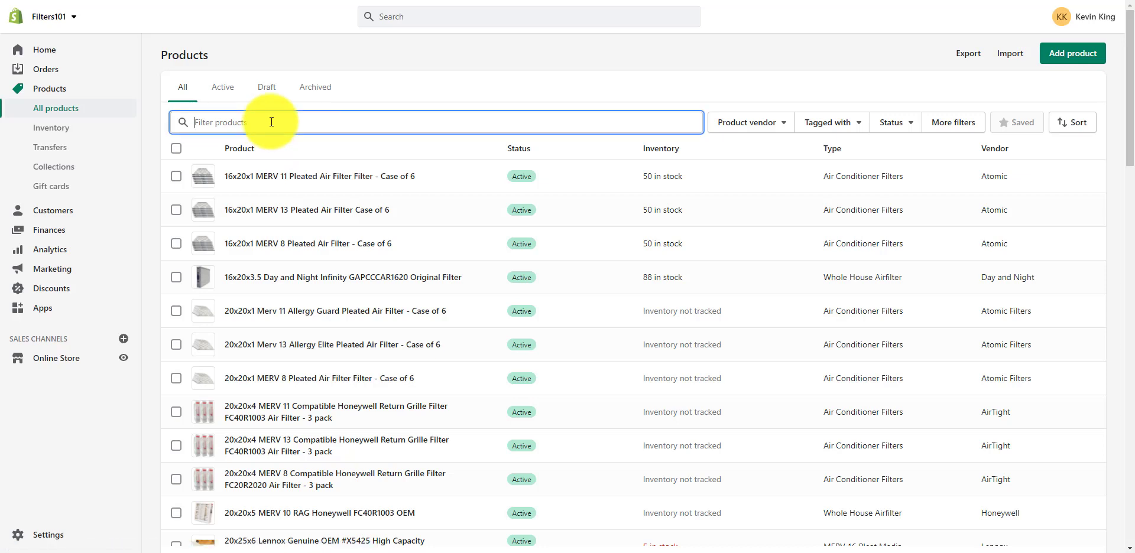
pyautogui.write('Lg')
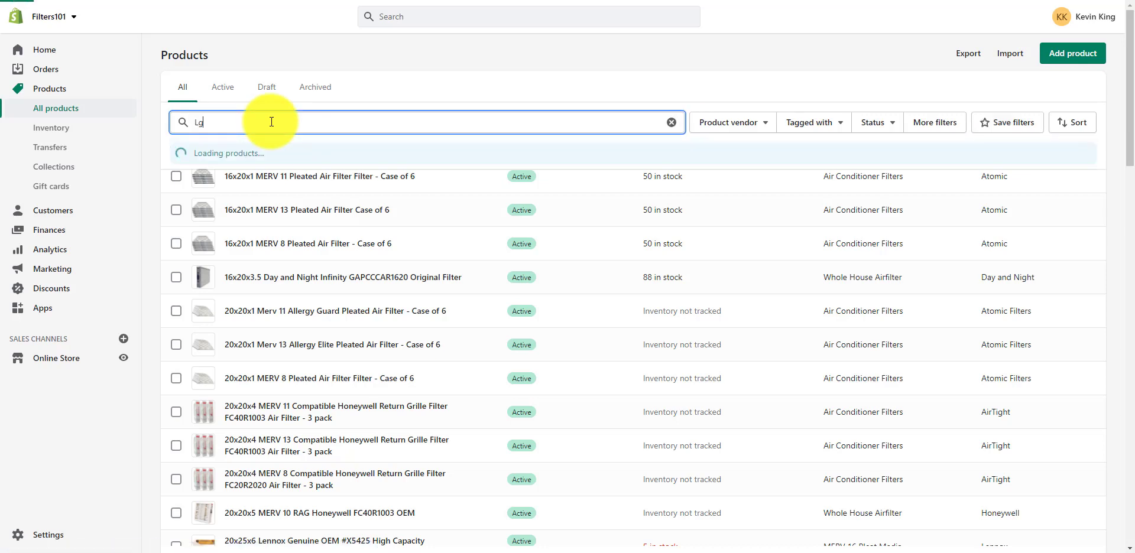
pyautogui.write(' lt')
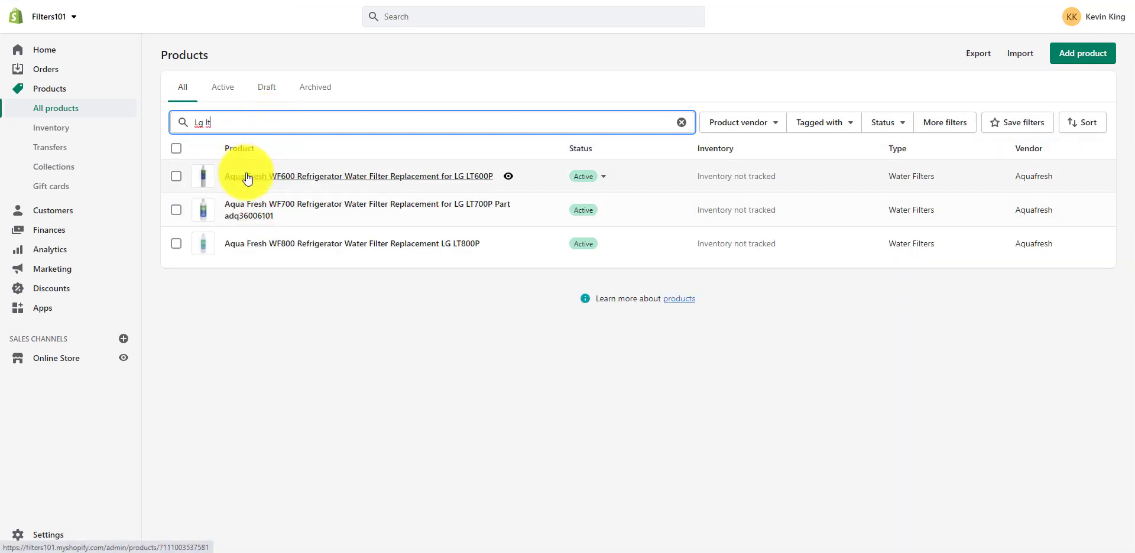
pyautogui.click(176, 152)
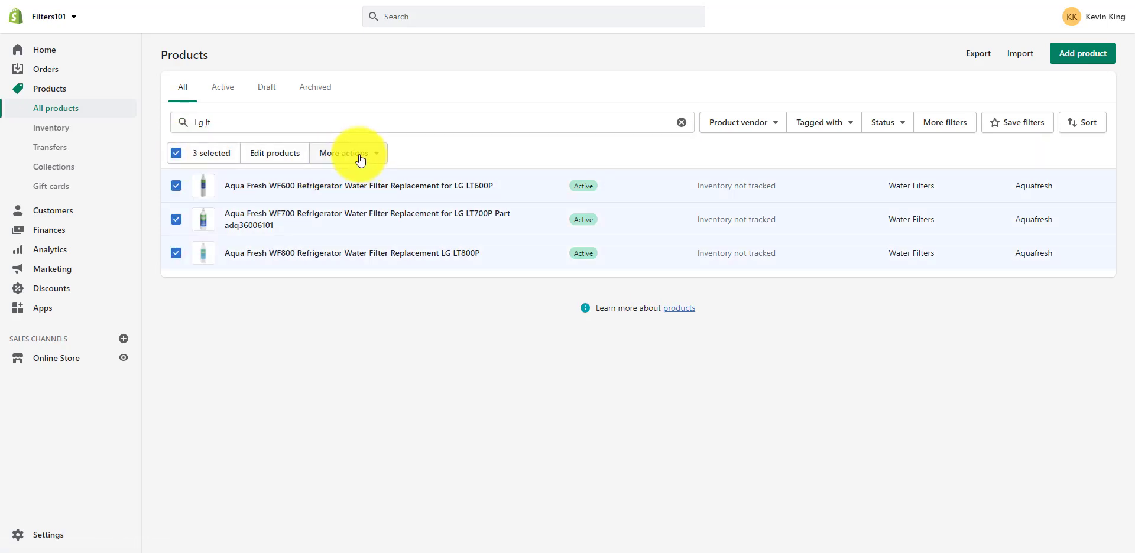
pyautogui.click(178, 158)
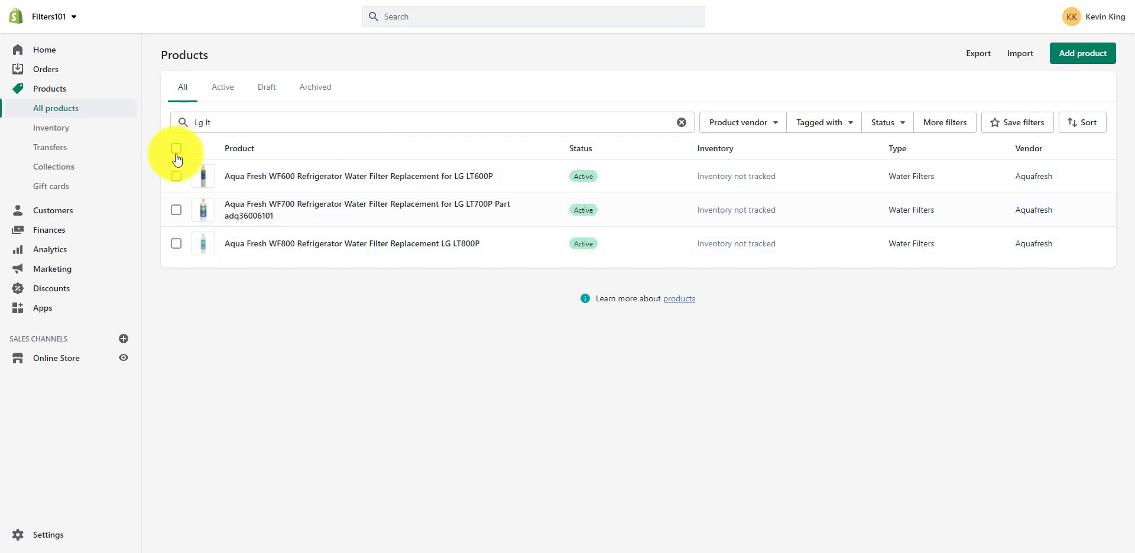
pyautogui.click(177, 157)
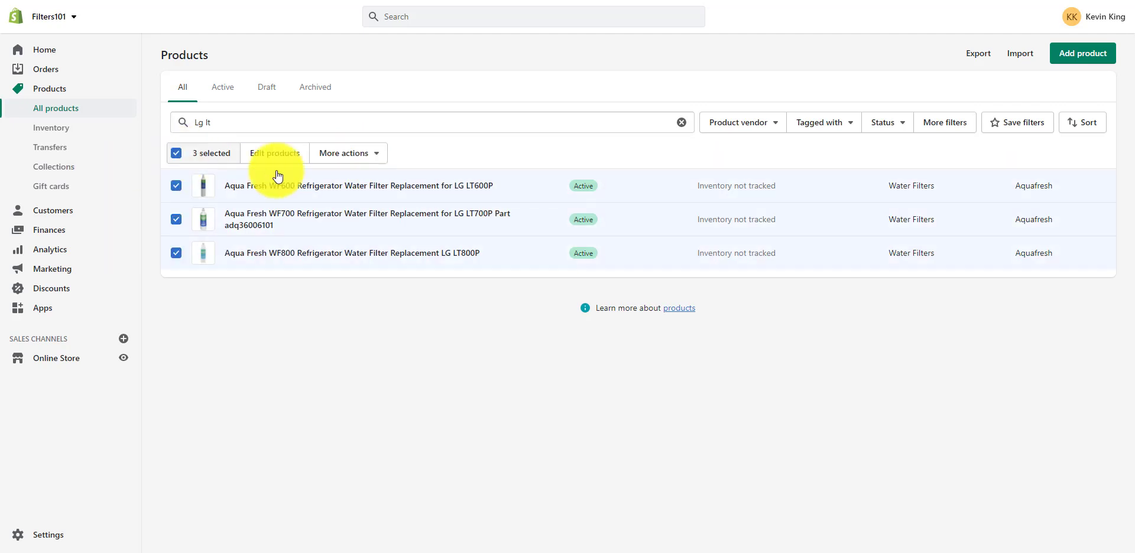
# Bulk-add the New Arrivals tag to the selected filters, then go to Online Store > Themes.
pyautogui.click(335, 156)
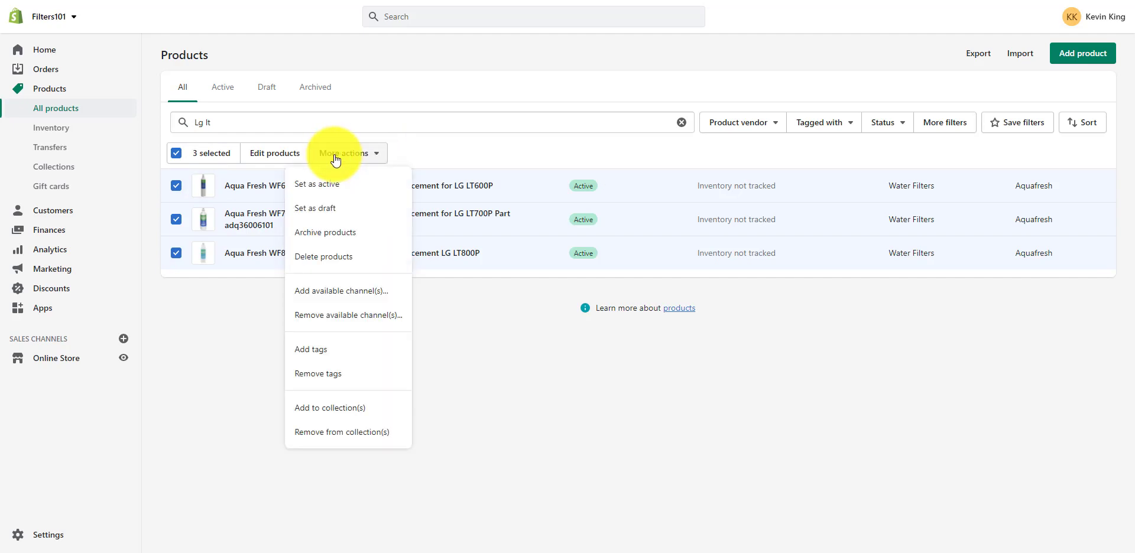
pyautogui.click(327, 353)
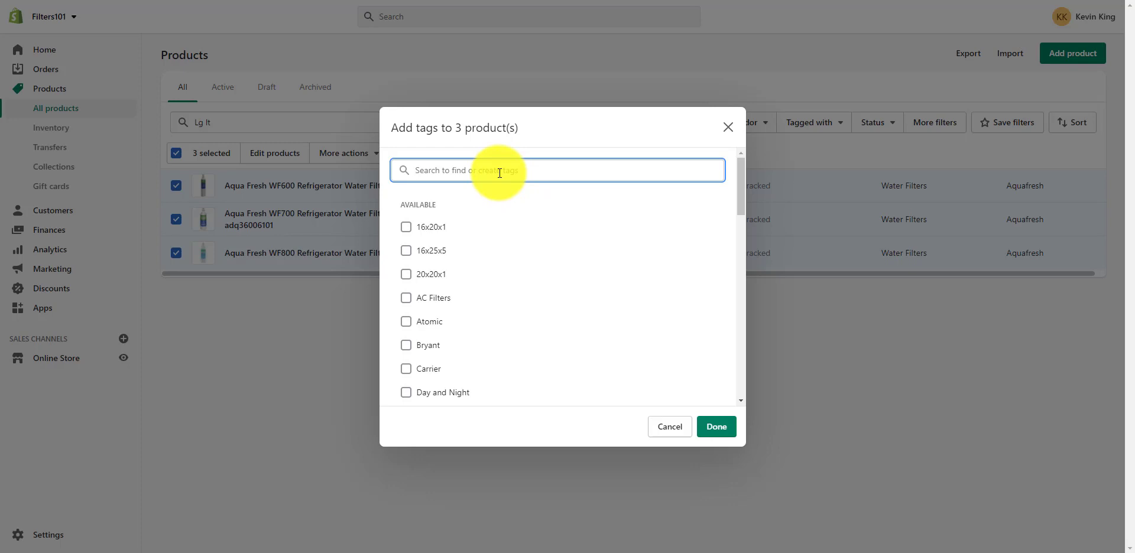
pyautogui.scroll(-10, 509, 275)
pyautogui.scroll(-3, 511, 276)
pyautogui.scroll(2, 510, 276)
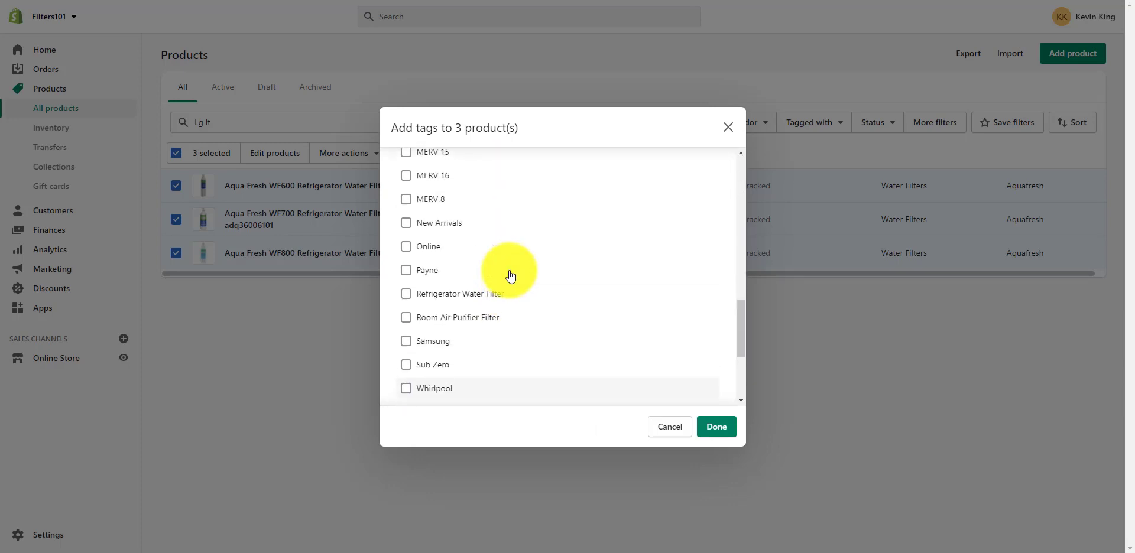
pyautogui.scroll(2, 420, 349)
pyautogui.click(421, 337)
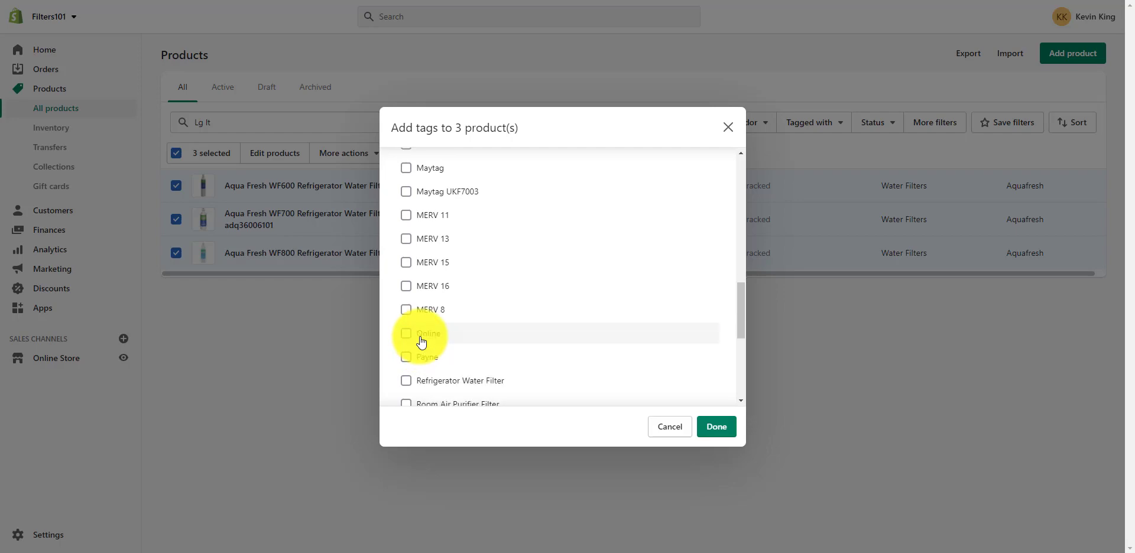
pyautogui.click(716, 426)
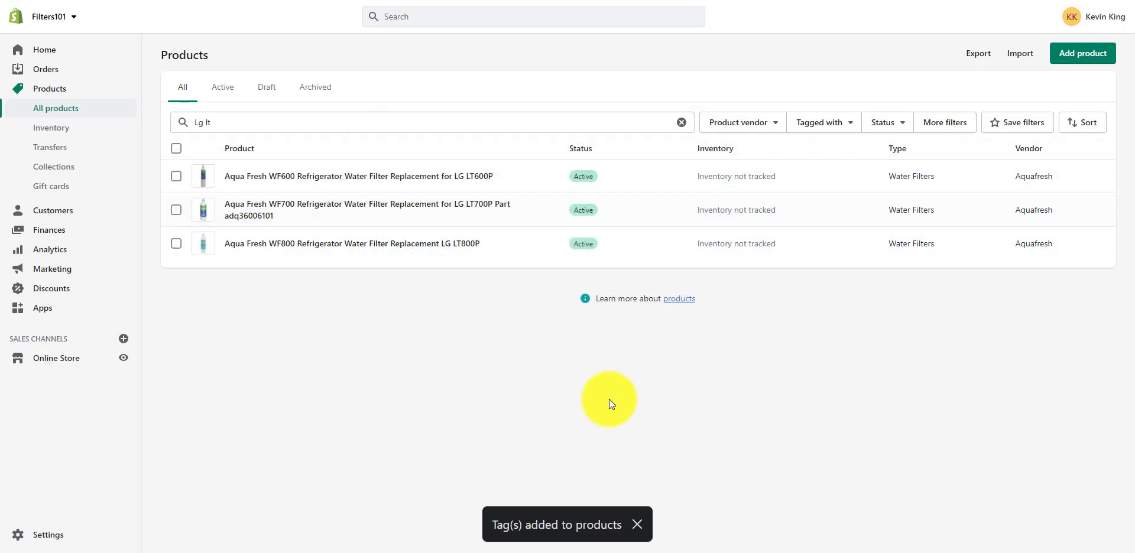
pyautogui.click(61, 351)
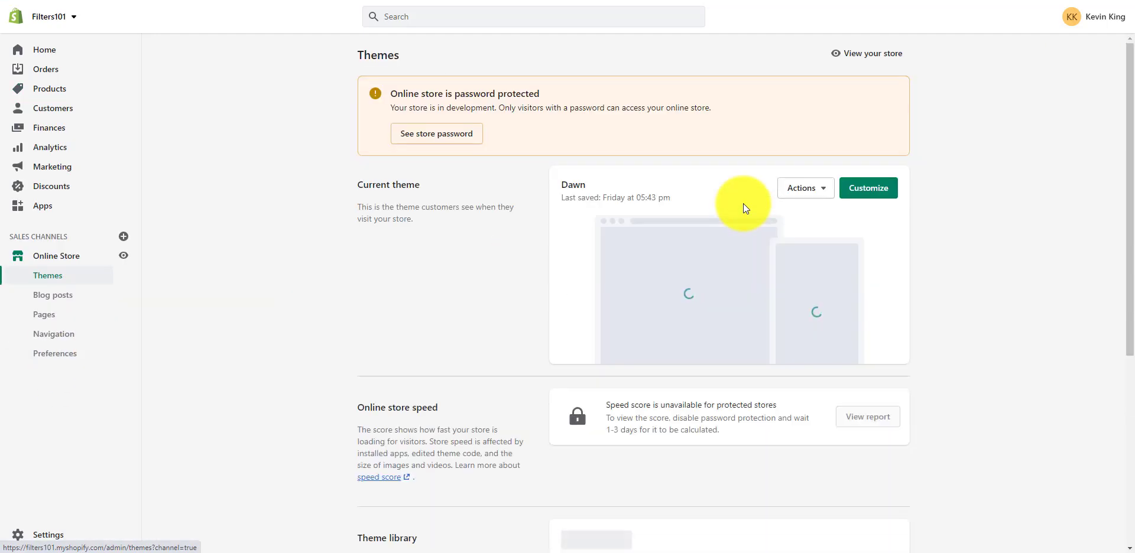
# Open the Dawn editor and scroll the preview to the three LG filters under New Arrivals.
pyautogui.click(867, 188)
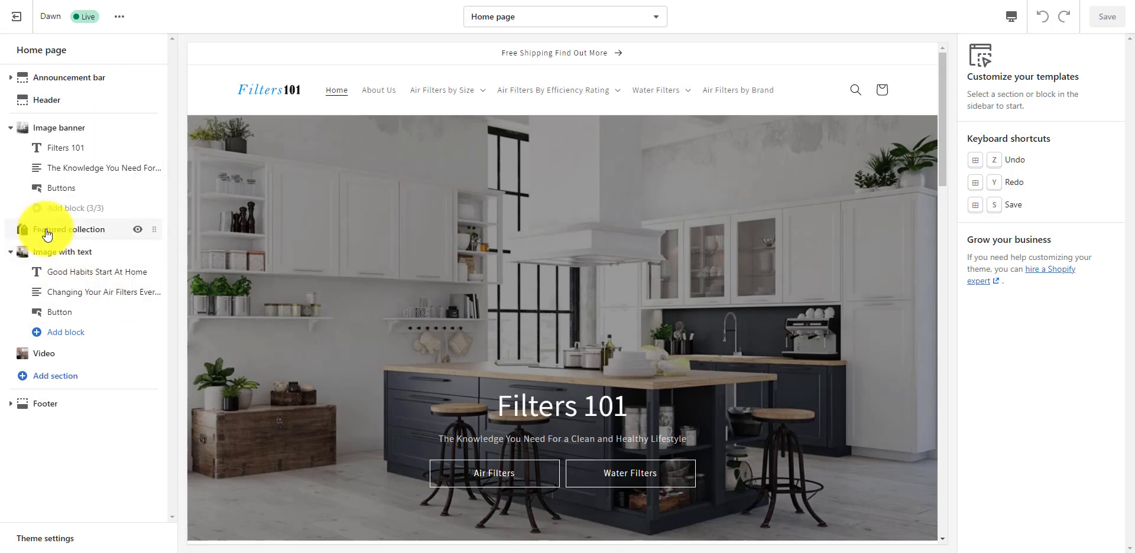
pyautogui.scroll(-6, 456, 251)
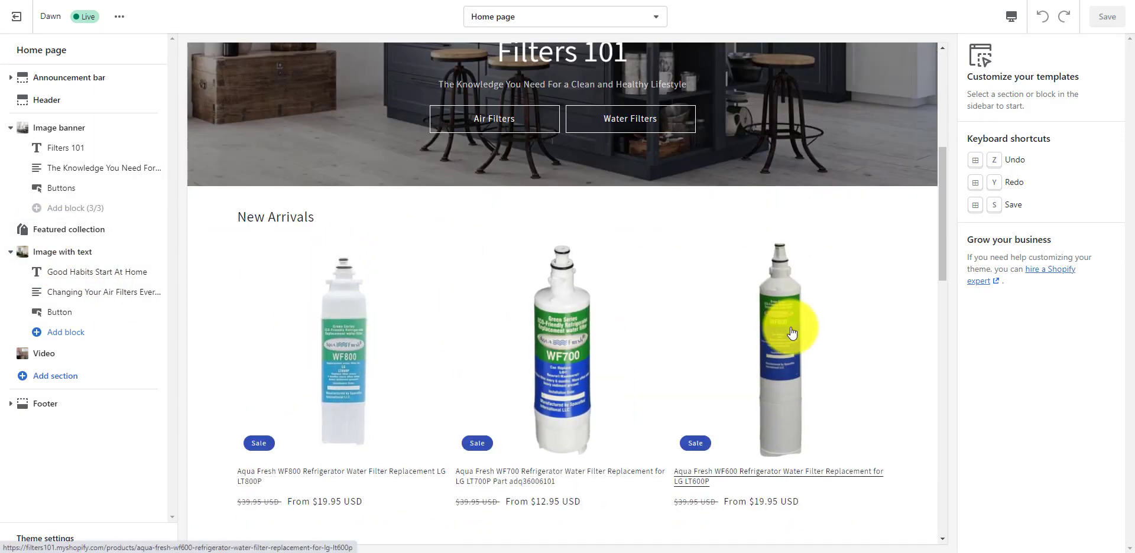
pyautogui.scroll(1, 791, 332)
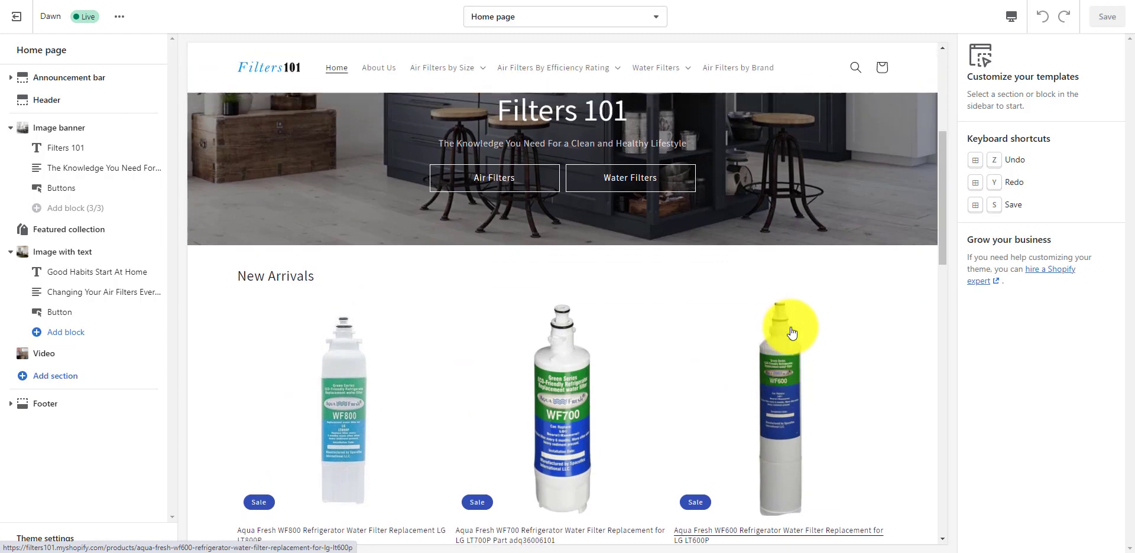
pyautogui.scroll(4, 791, 332)
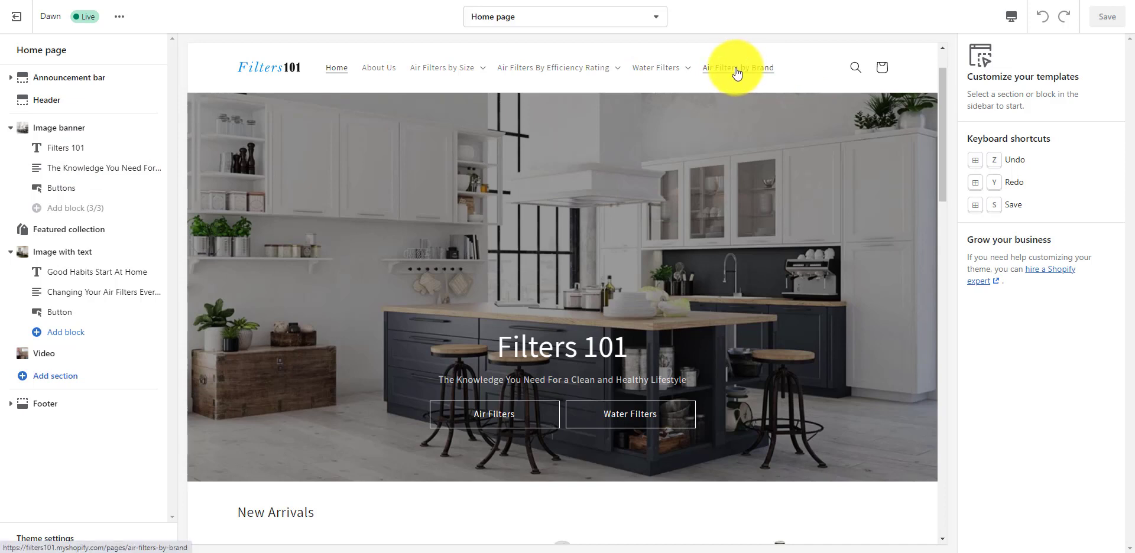
# Change the banner's second button label to 'Water Filters- New Arrivals'.
pyautogui.click(65, 188)
pyautogui.scroll(1, 591, 136)
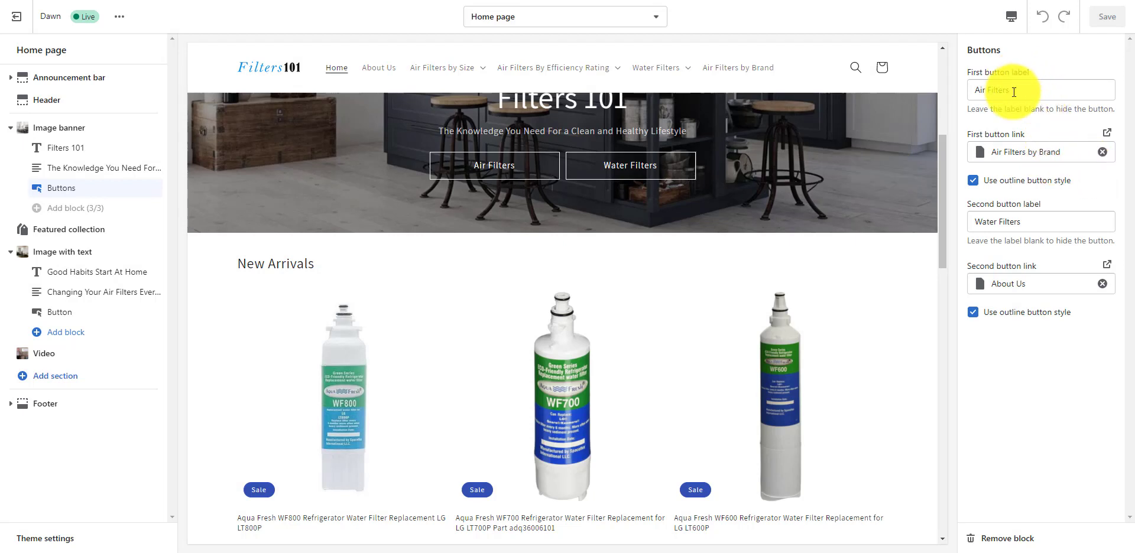
pyautogui.moveTo(1022, 219); pyautogui.dragTo(907, 220)
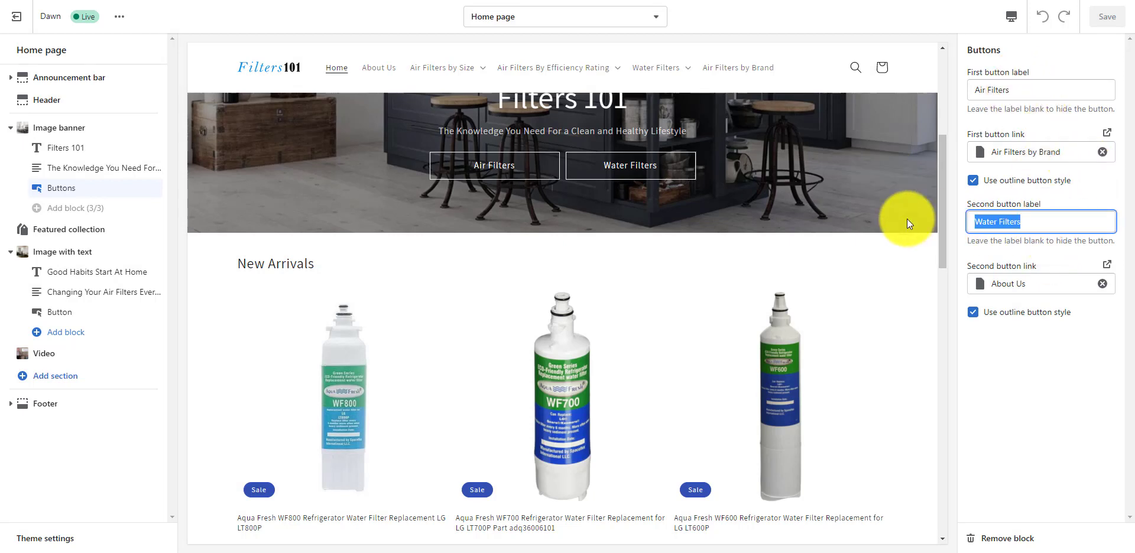
pyautogui.click(1039, 223)
pyautogui.write('- New')
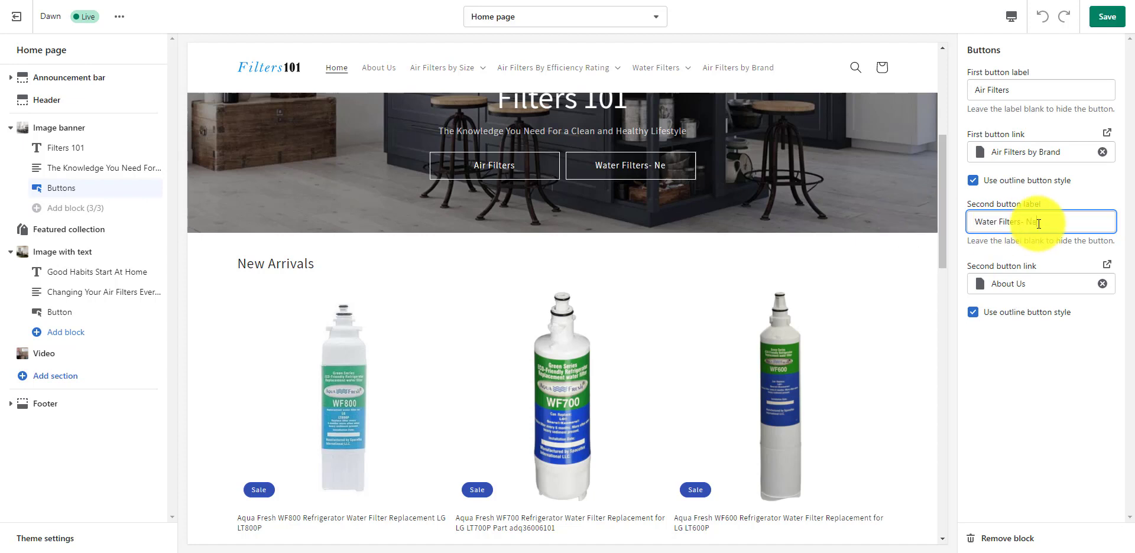
pyautogui.write(' Arrivals')
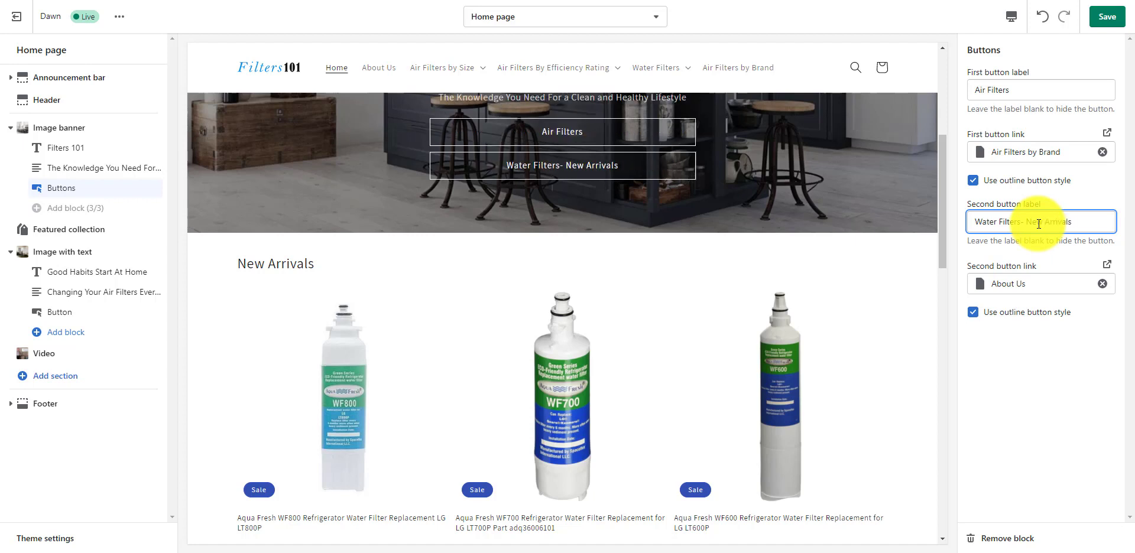
# Replace the second button's About Us link with the New Arrivals collection and save the theme.
pyautogui.click(1101, 284)
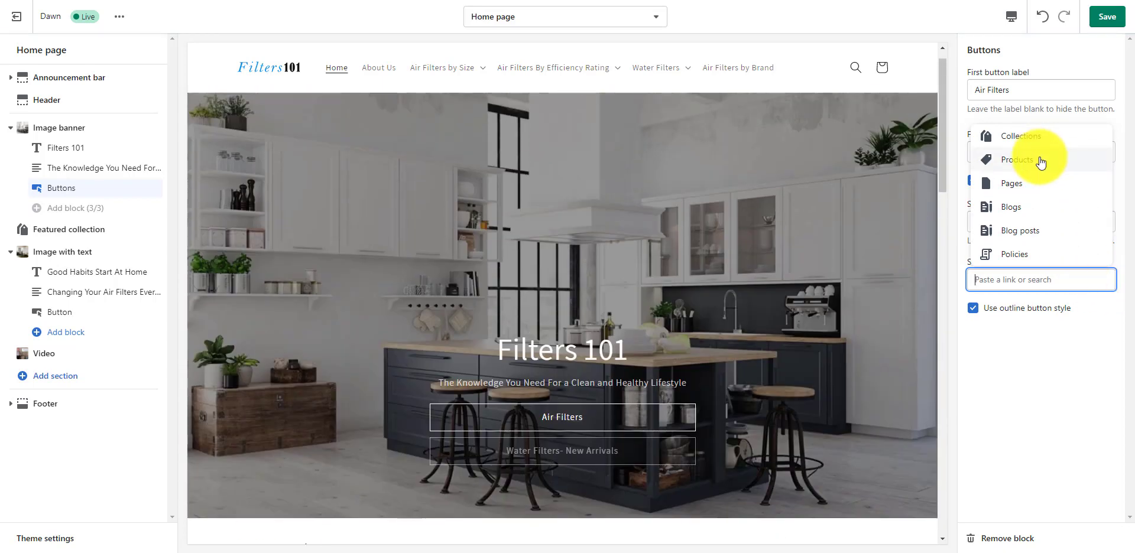
pyautogui.click(1021, 135)
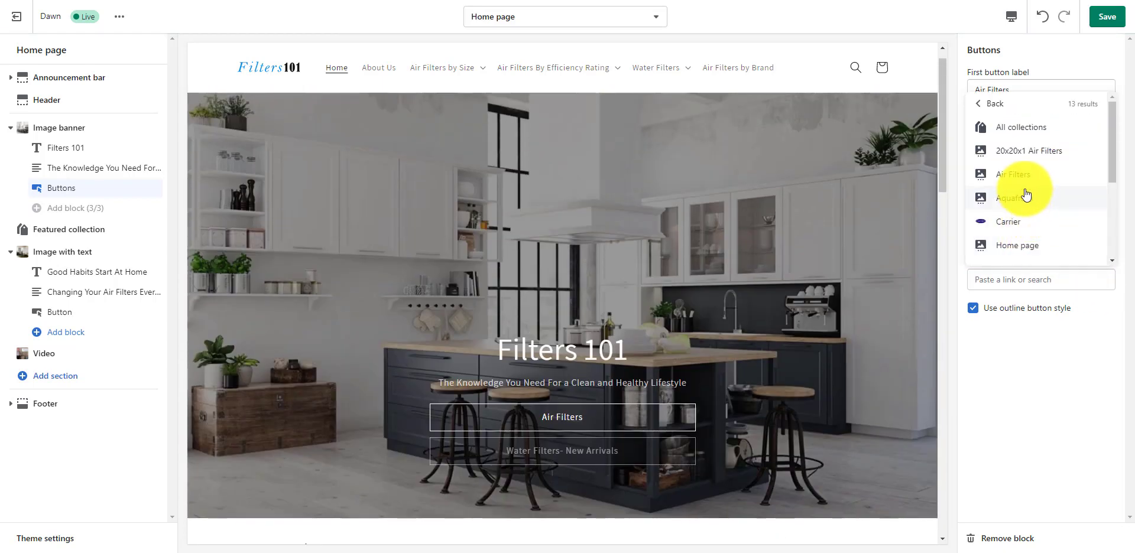
pyautogui.scroll(-4, 1029, 201)
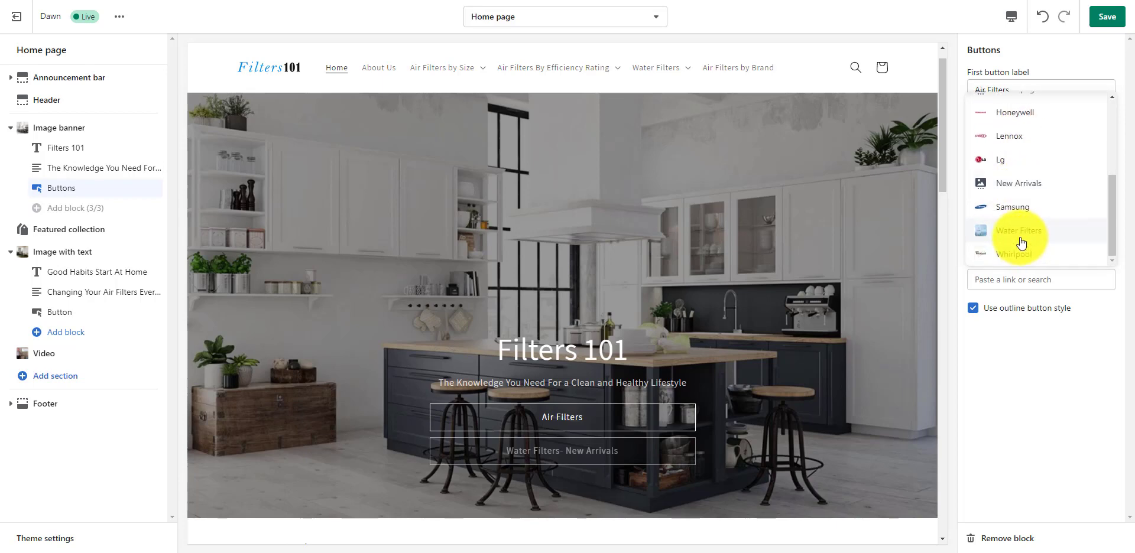
pyautogui.click(1008, 187)
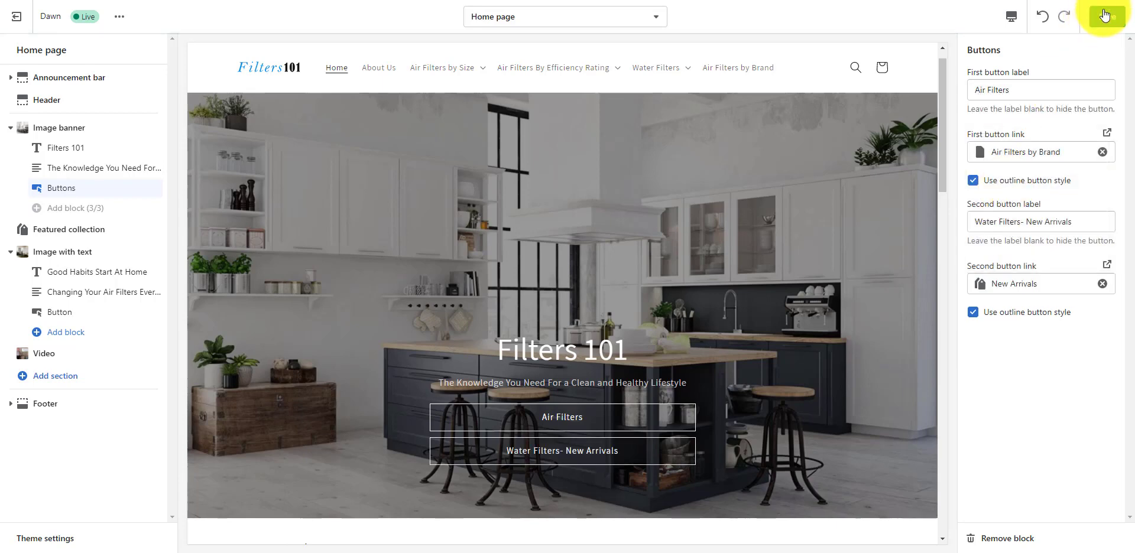
pyautogui.click(1104, 13)
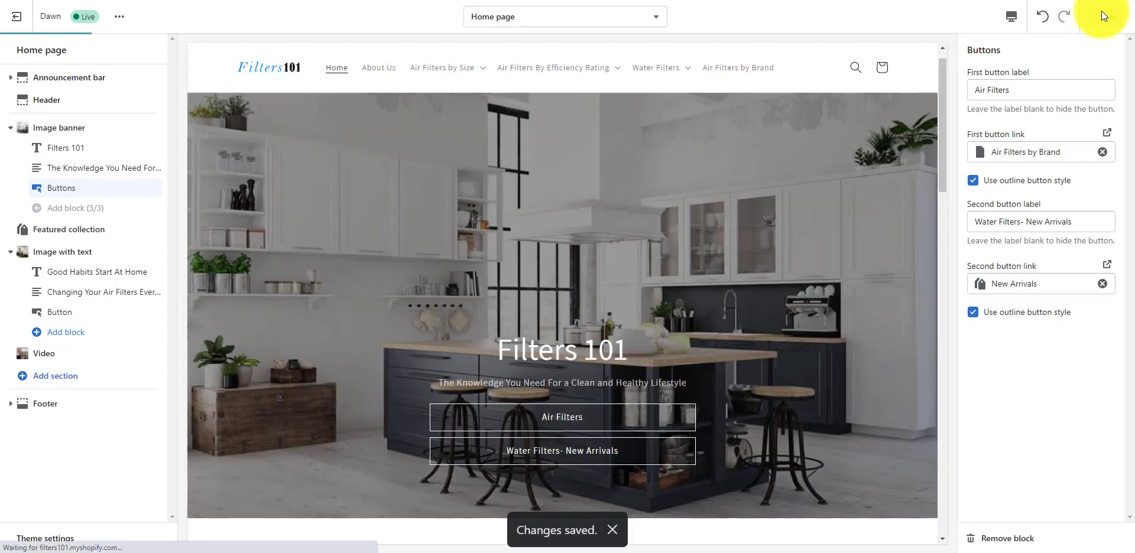
pyautogui.scroll(-6, 425, 334)
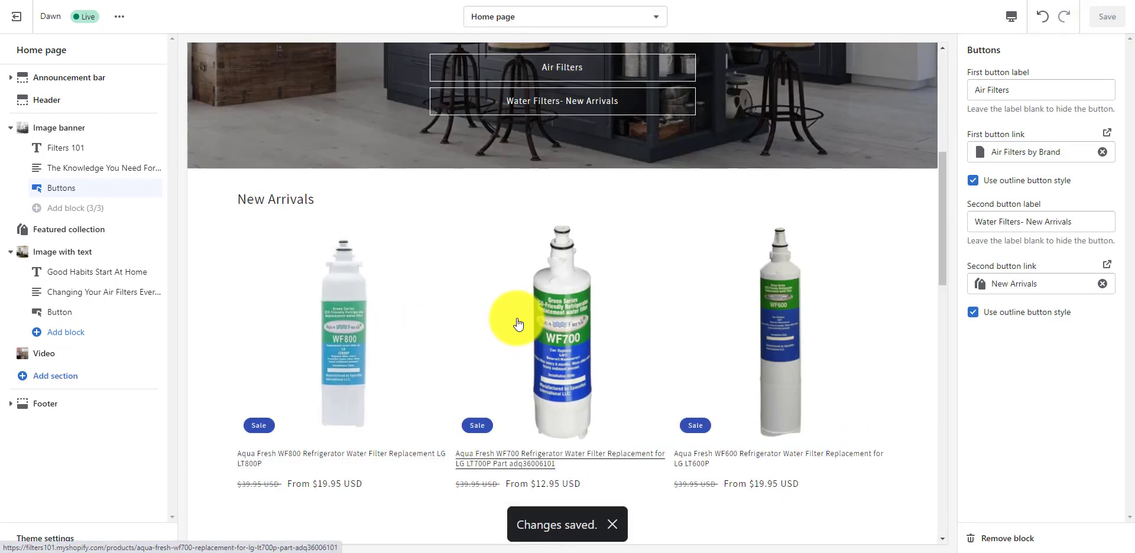
pyautogui.scroll(5, 516, 322)
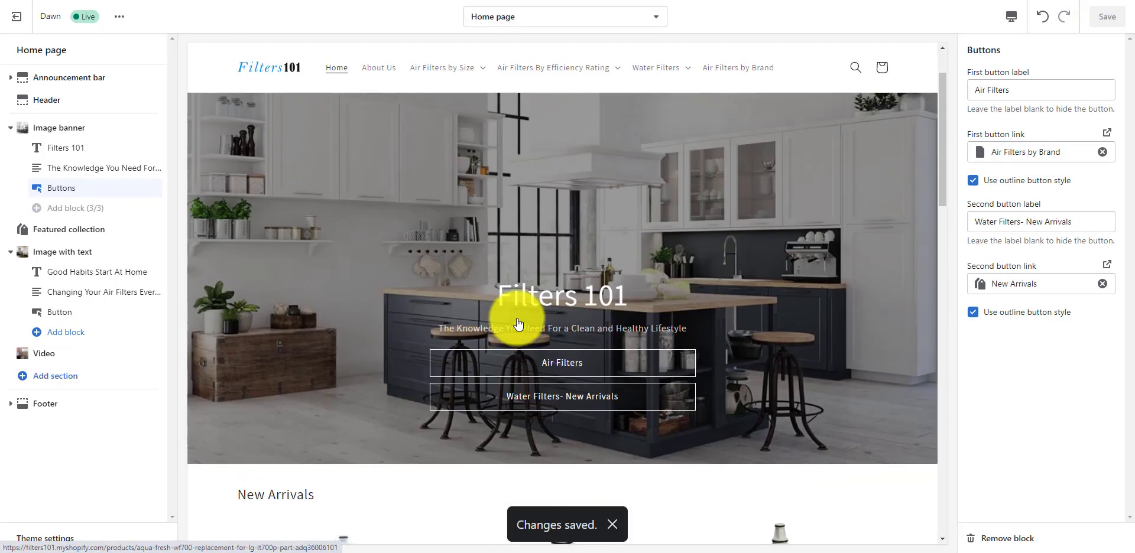
pyautogui.click(544, 401)
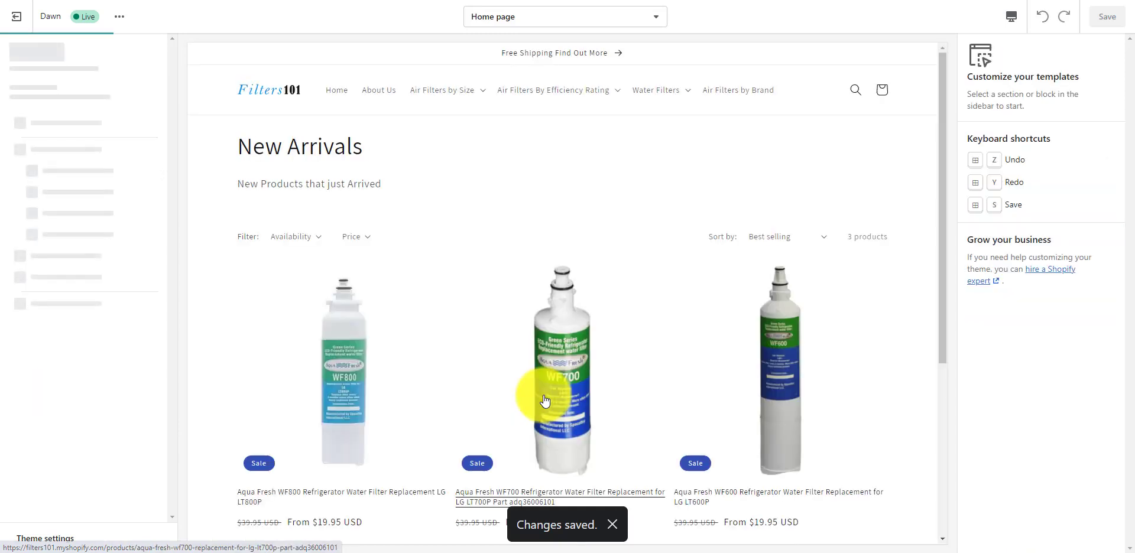
pyautogui.scroll(-3, 544, 400)
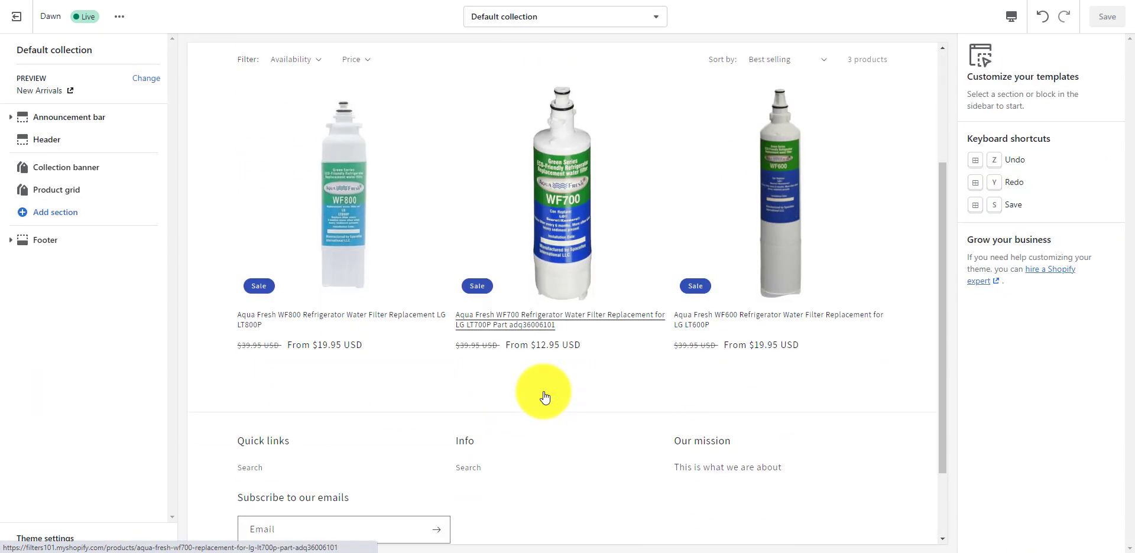
pyautogui.scroll(3, 543, 395)
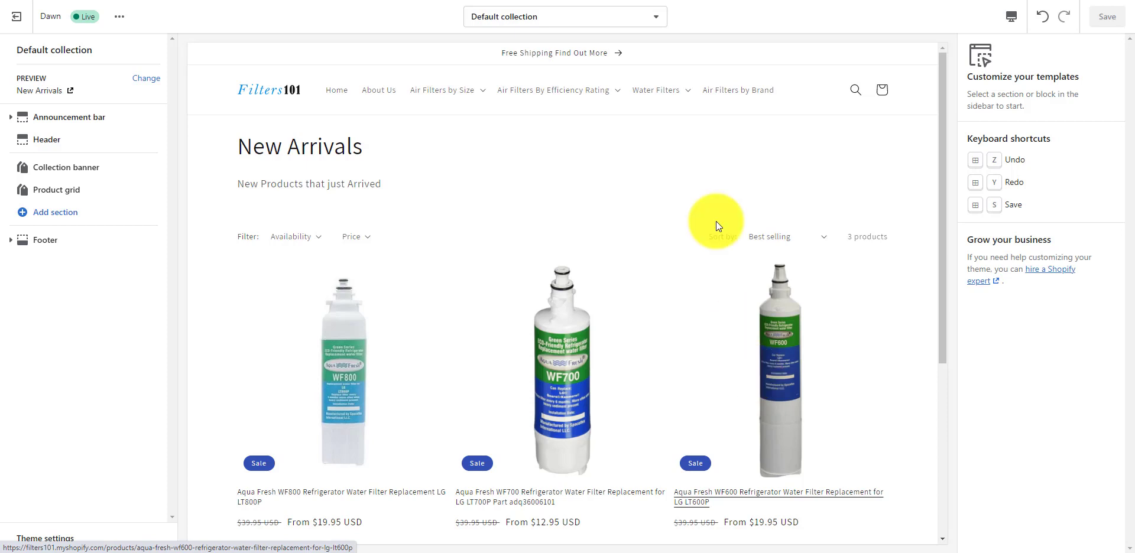
pyautogui.click(273, 90)
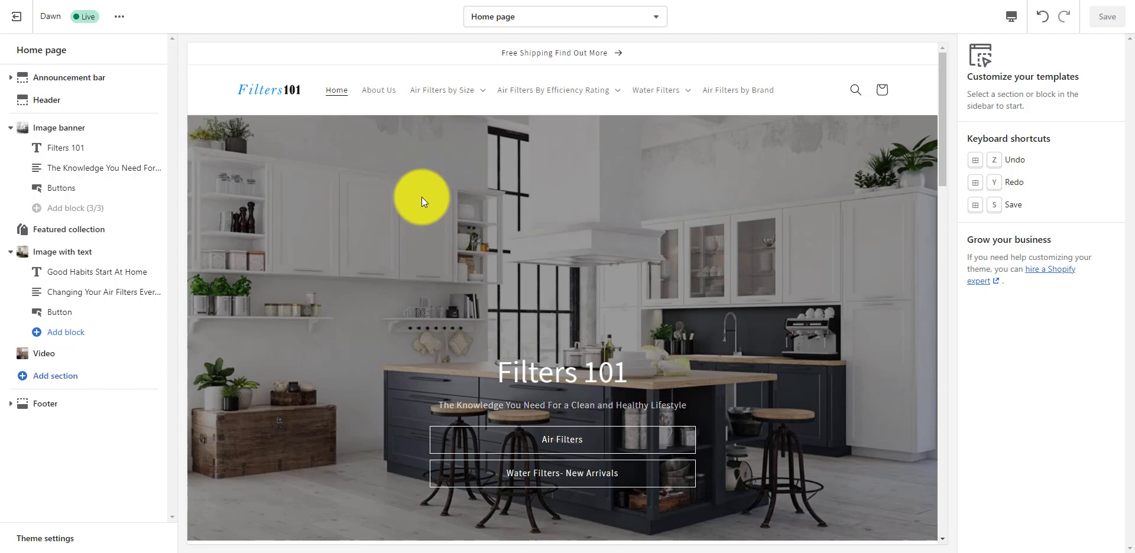
pyautogui.scroll(-7, 421, 201)
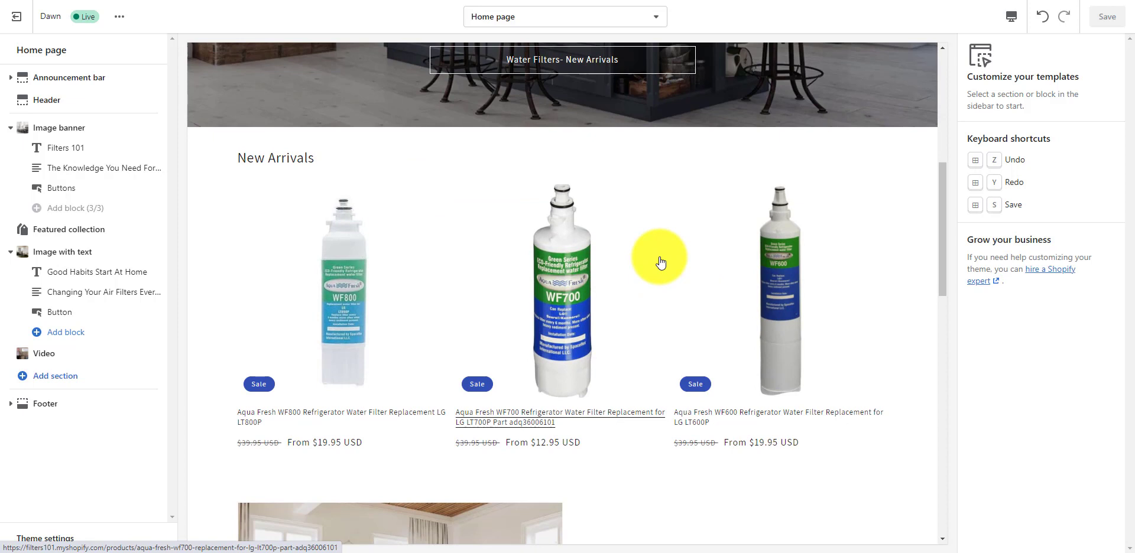
pyautogui.scroll(5, 660, 261)
pyautogui.scroll(-5, 659, 256)
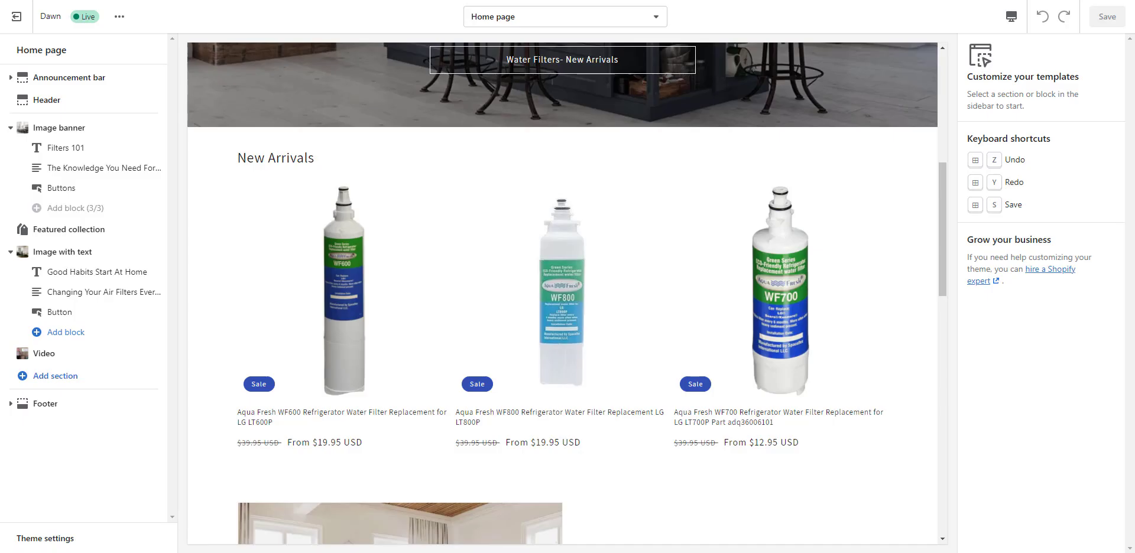
pyautogui.scroll(6, 409, 315)
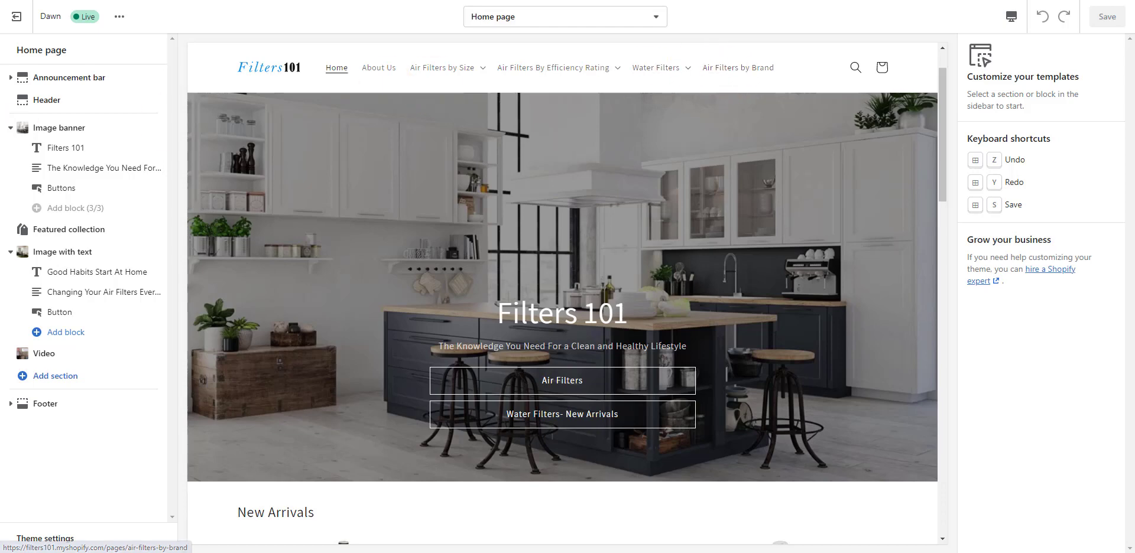
# Open the Main menu in Navigation and delete its Air Filters by Brand item.
pyautogui.click(16, 18)
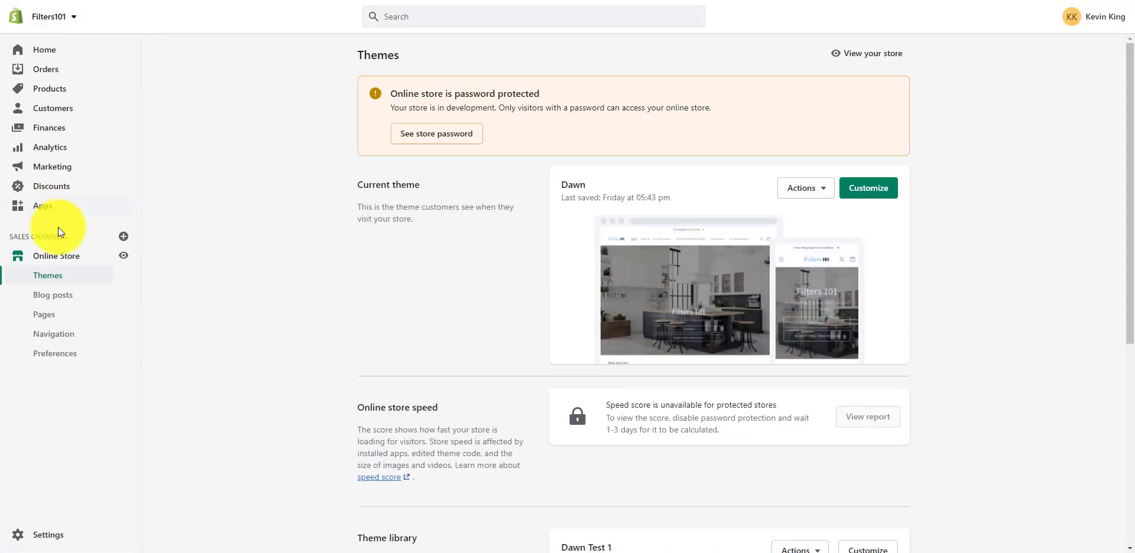
pyautogui.click(54, 334)
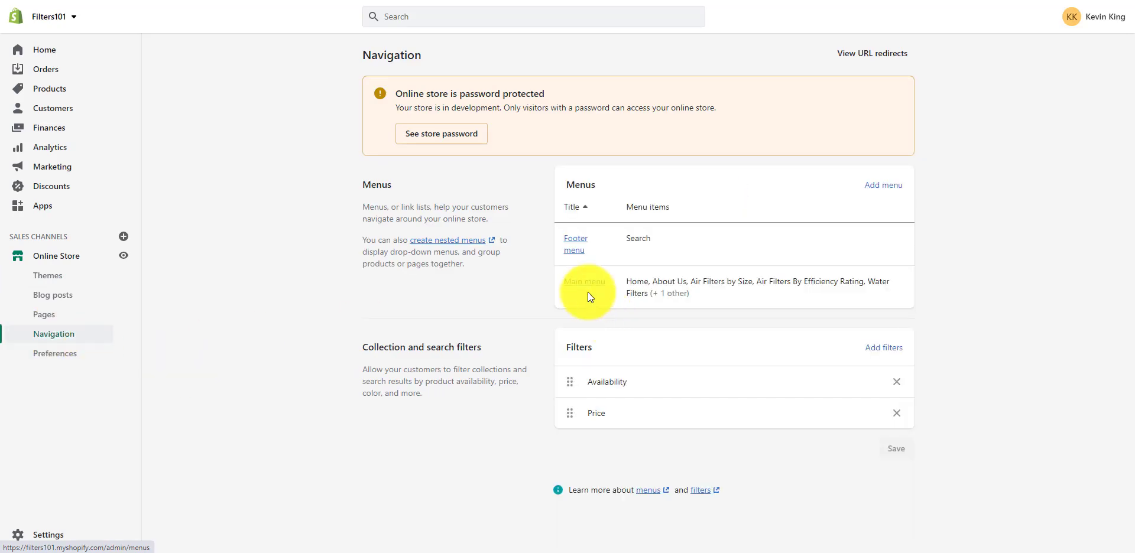
pyautogui.click(584, 285)
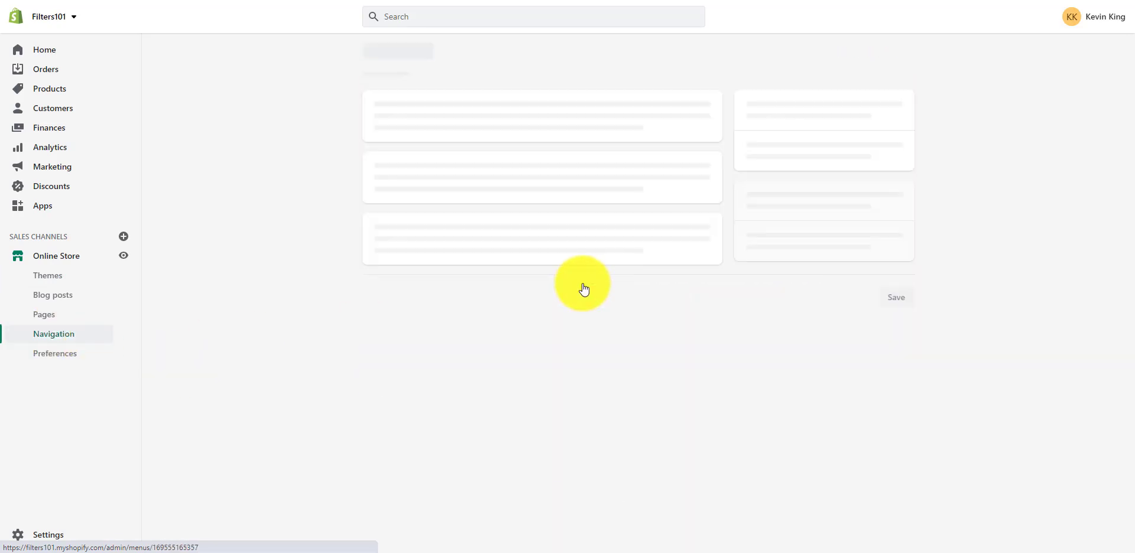
pyautogui.scroll(-5, 583, 289)
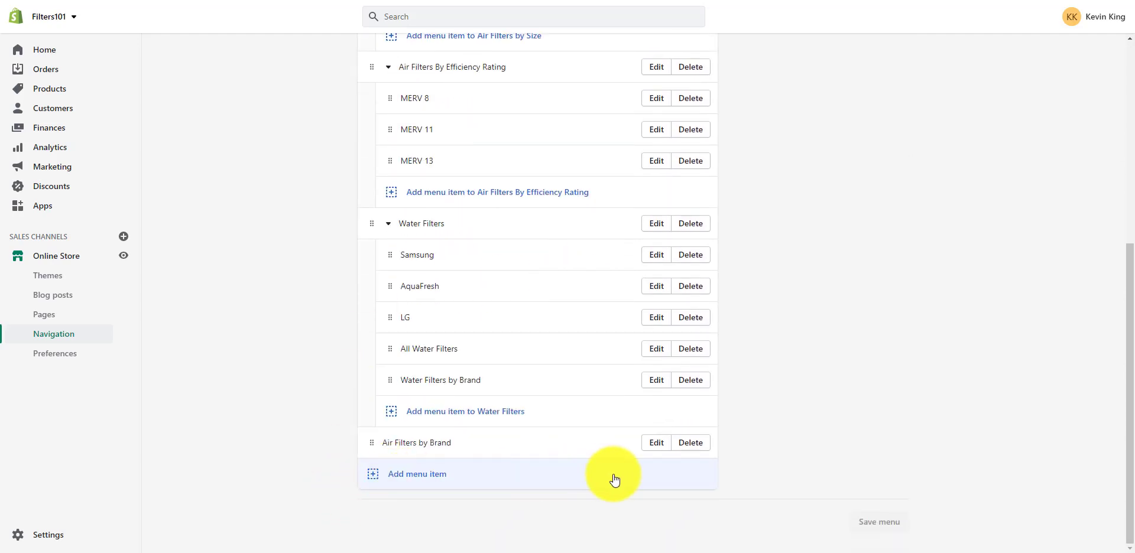
pyautogui.click(693, 450)
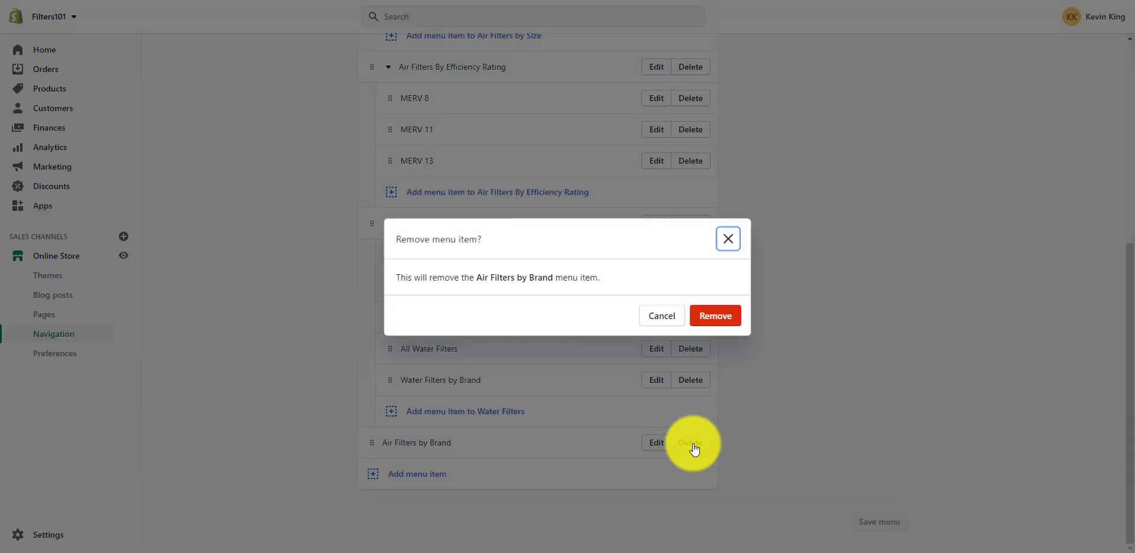
pyautogui.click(715, 322)
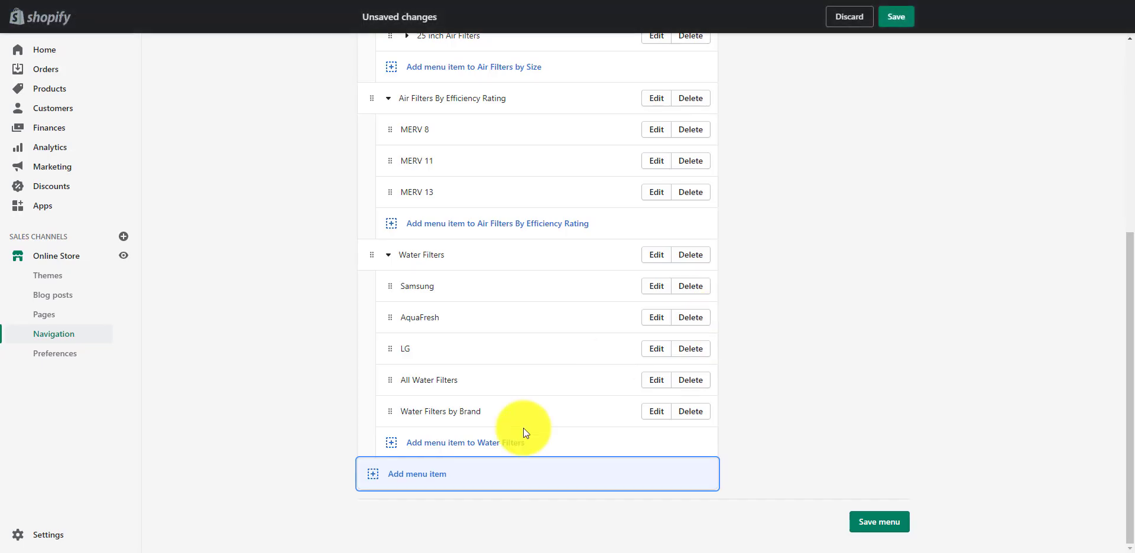
# Add a 'New Arrivals' menu item linked to the New Arrivals collection and save the menu.
pyautogui.click(372, 474)
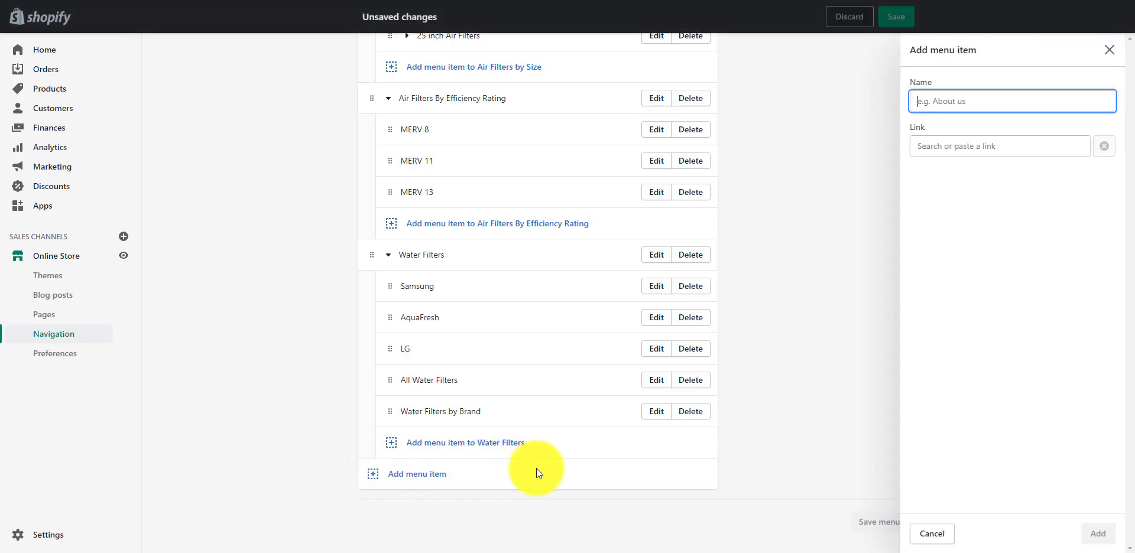
pyautogui.click(982, 100)
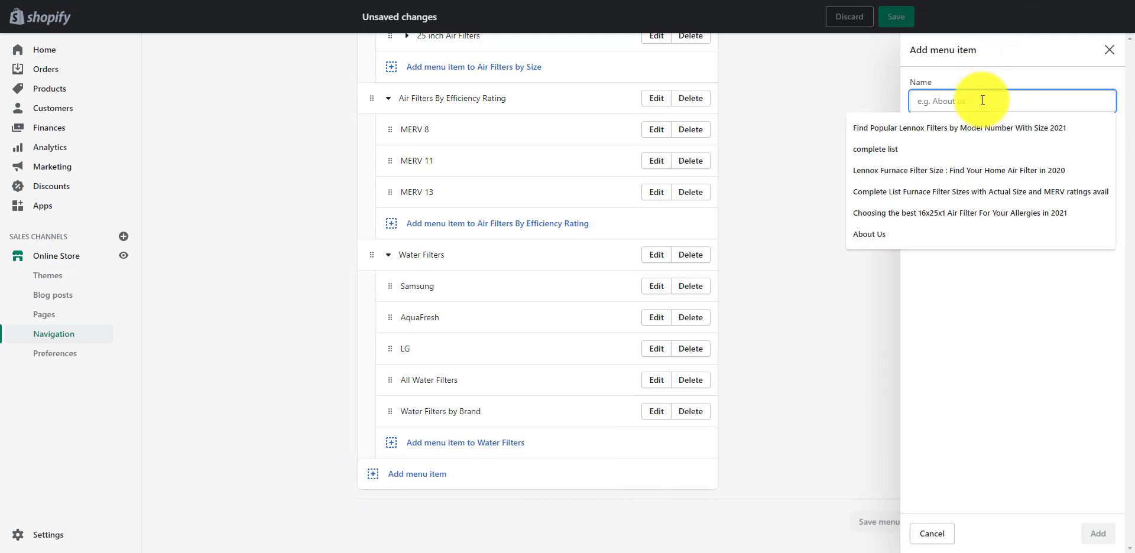
pyautogui.write('New Arrivals')
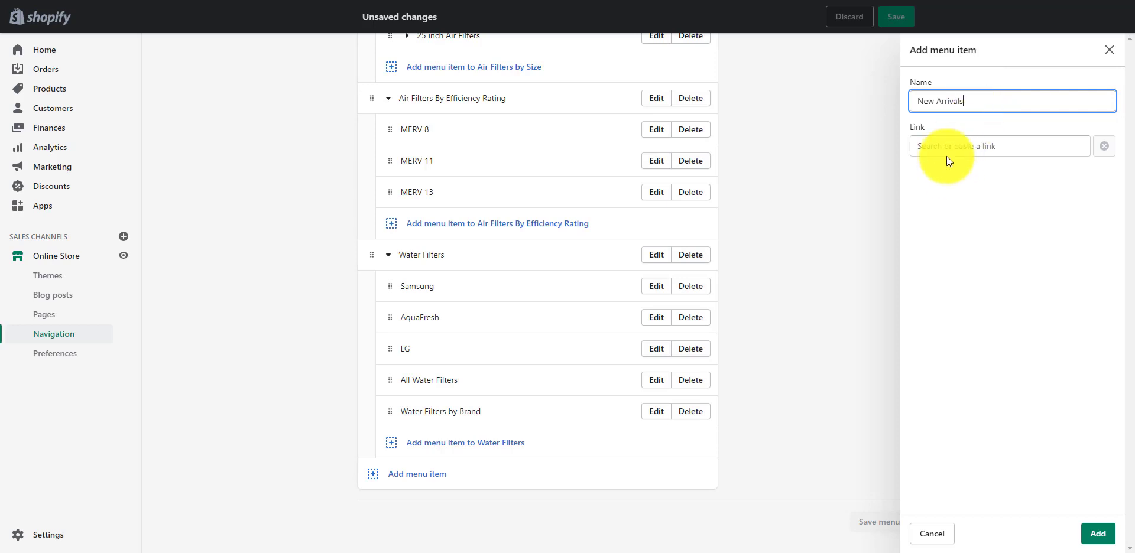
pyautogui.click(932, 145)
pyautogui.click(947, 219)
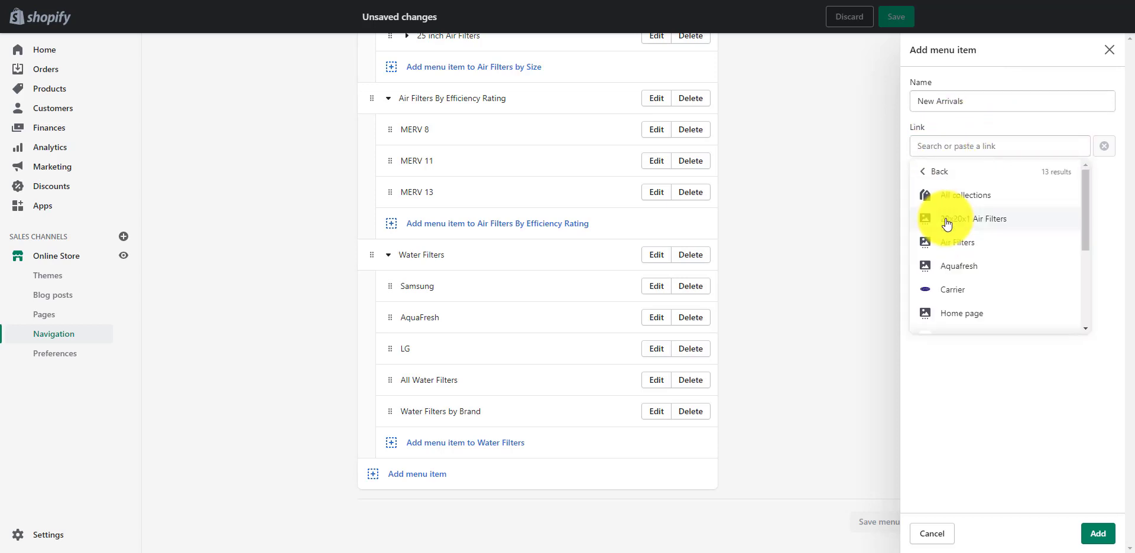
pyautogui.scroll(-5, 969, 248)
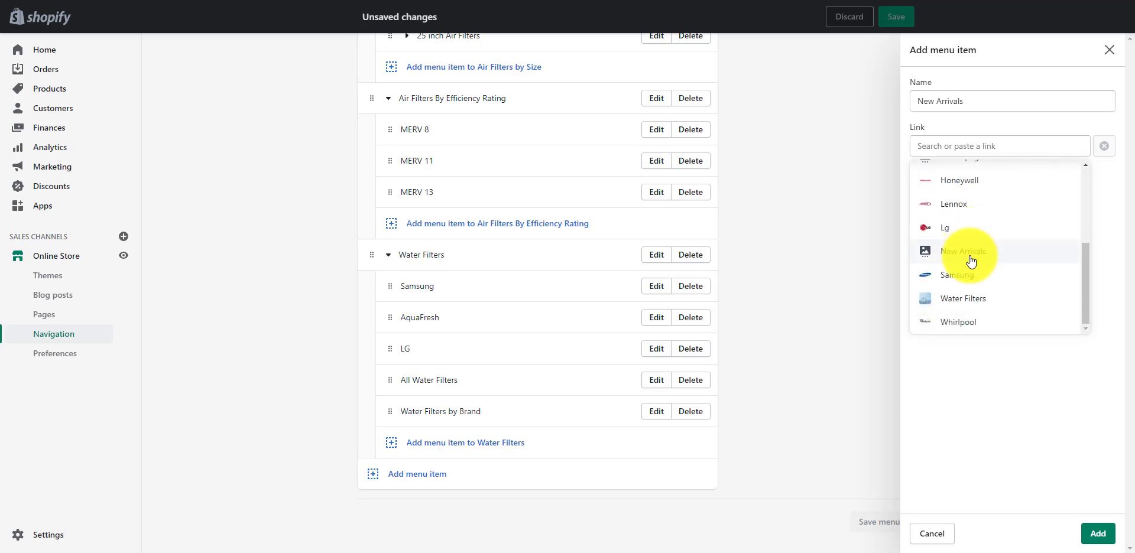
pyautogui.click(963, 252)
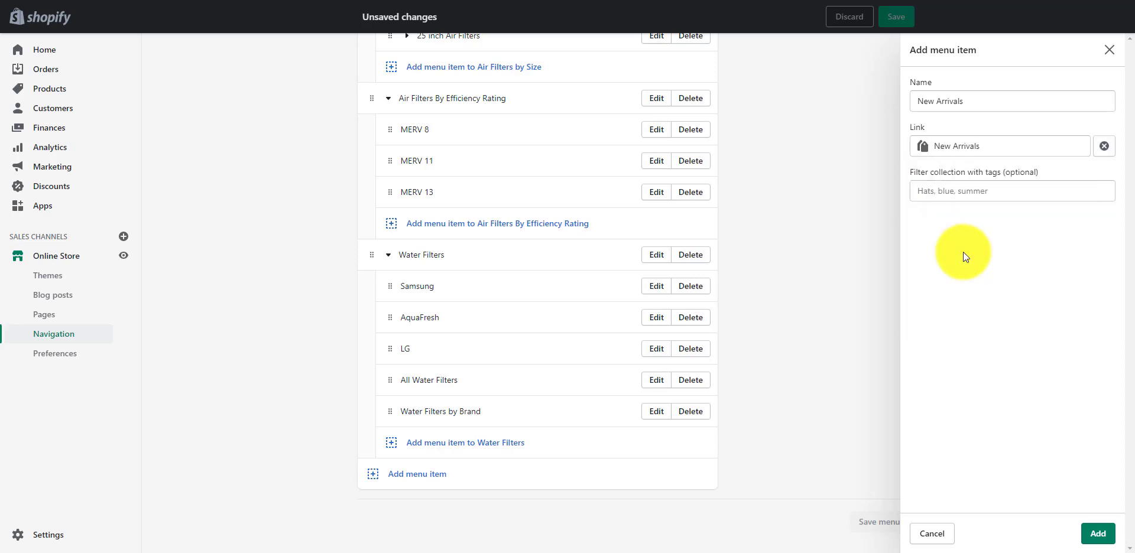
pyautogui.click(1093, 532)
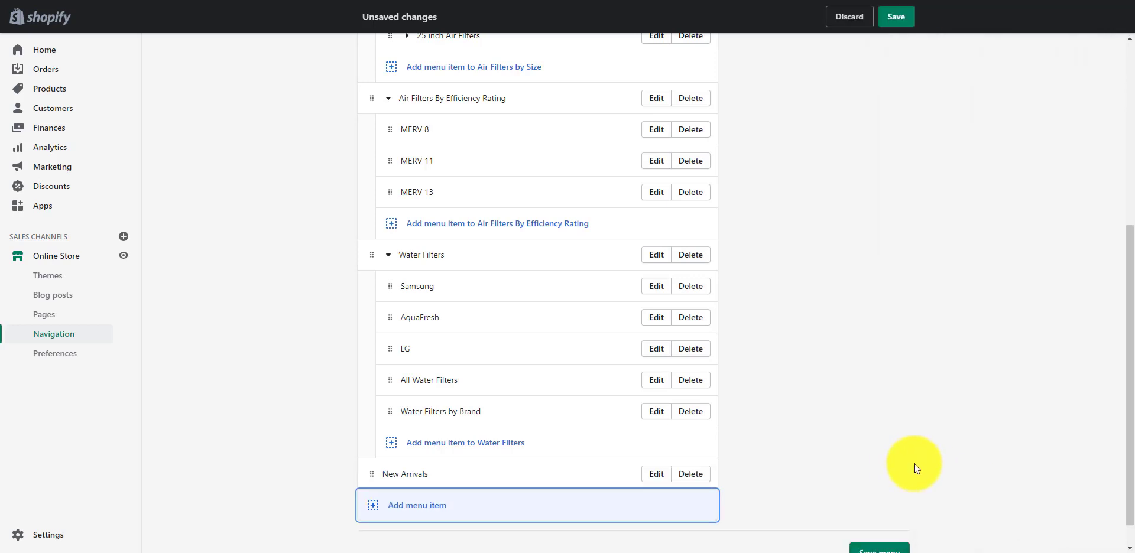
pyautogui.scroll(2, 914, 467)
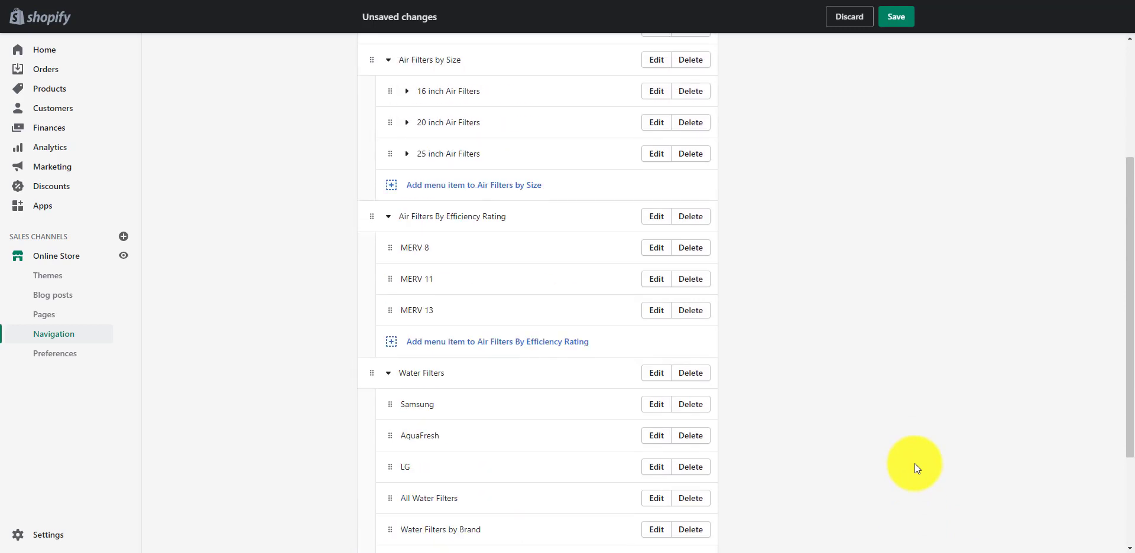
pyautogui.click(892, 16)
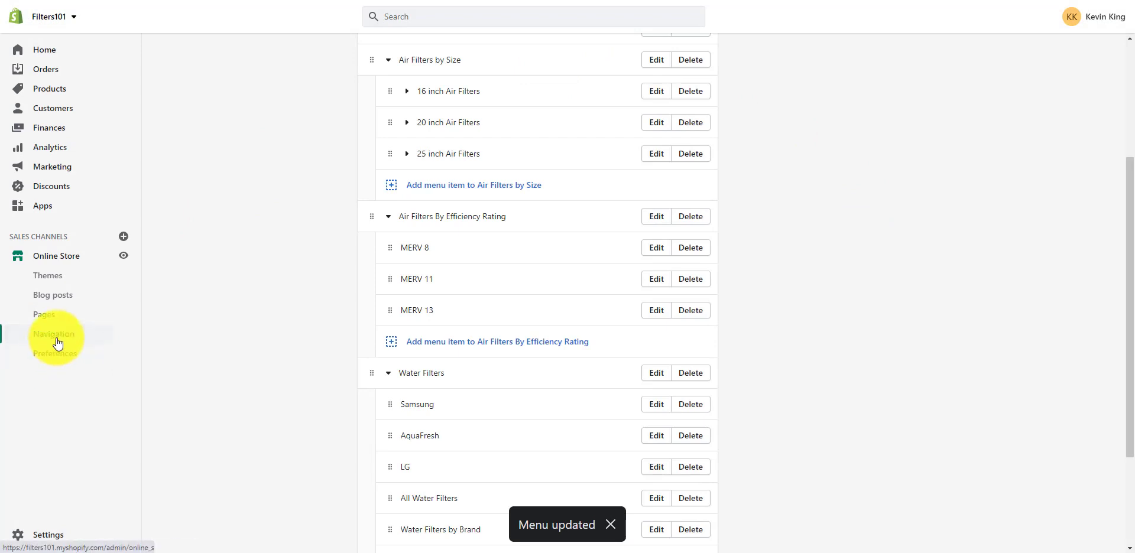
# Open the Dawn editor and follow the header's New Arrivals link to the three-product collection page.
pyautogui.click(47, 260)
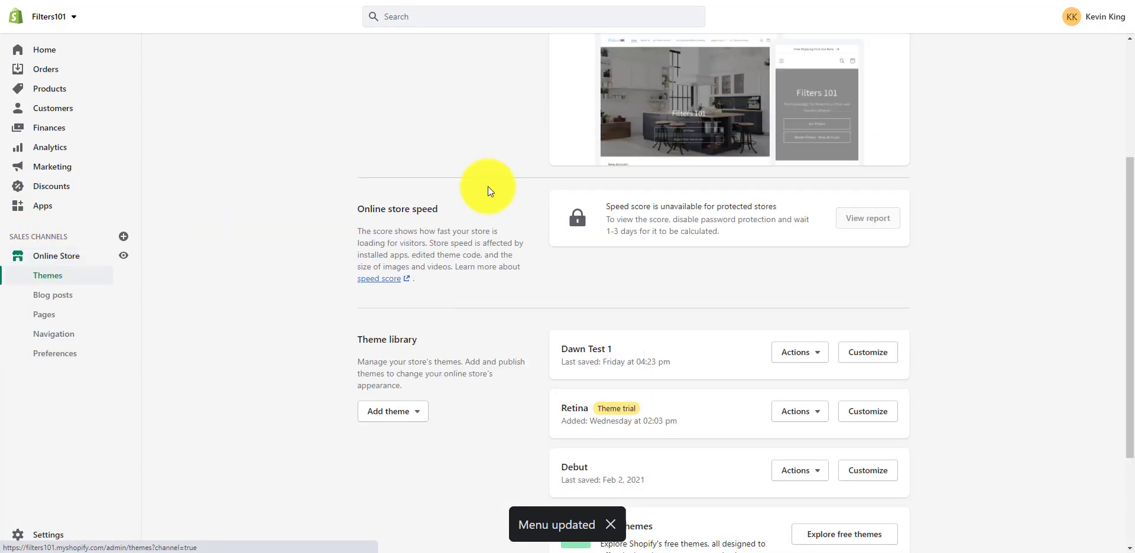
pyautogui.click(859, 188)
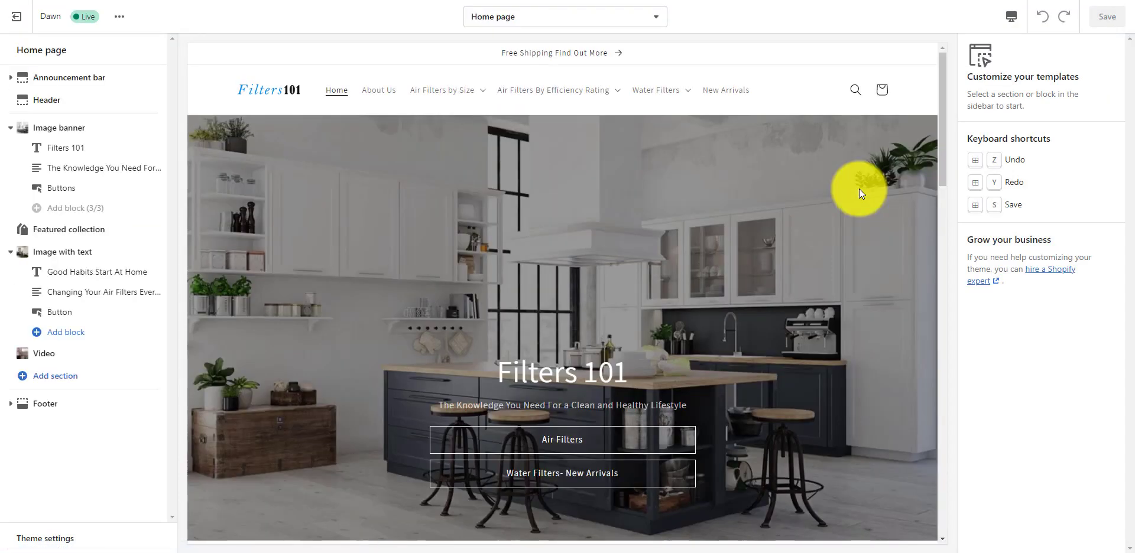
pyautogui.click(722, 94)
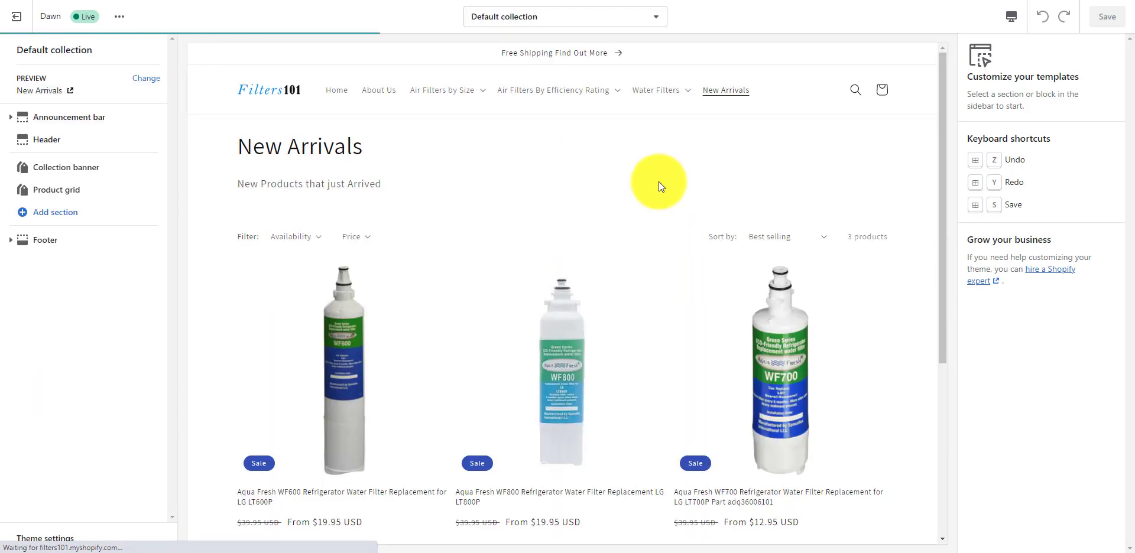